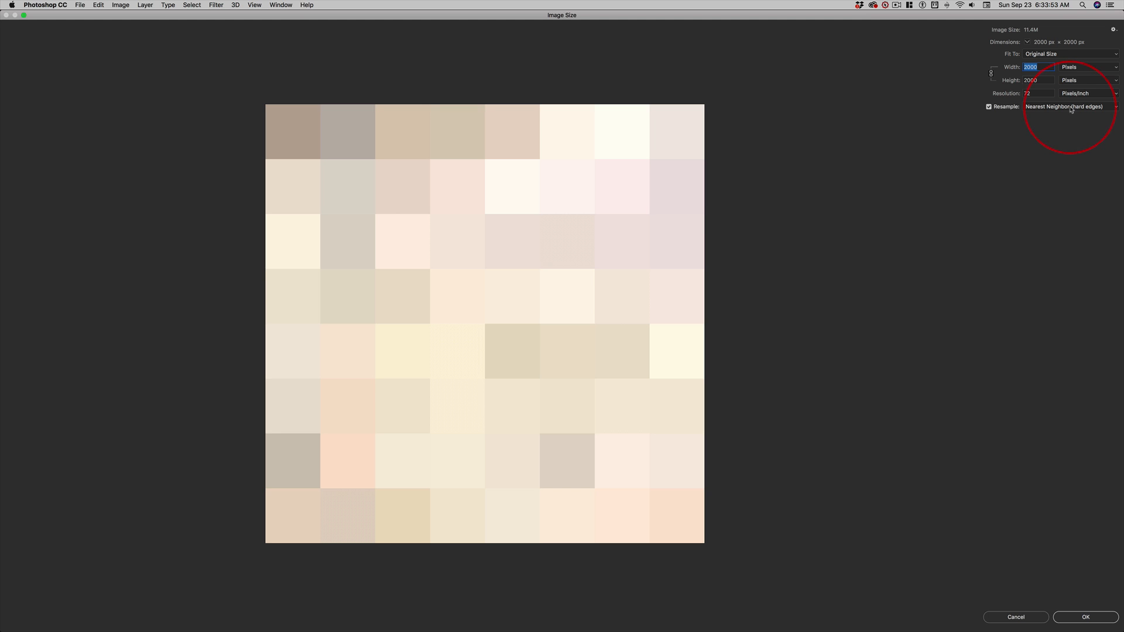
Set the image's resampling method to Preserve Details 2.0 in the image size settings, keeping 2000 x 2000 pixels
{"action": "left_click", "coordinate": [1071, 108]}
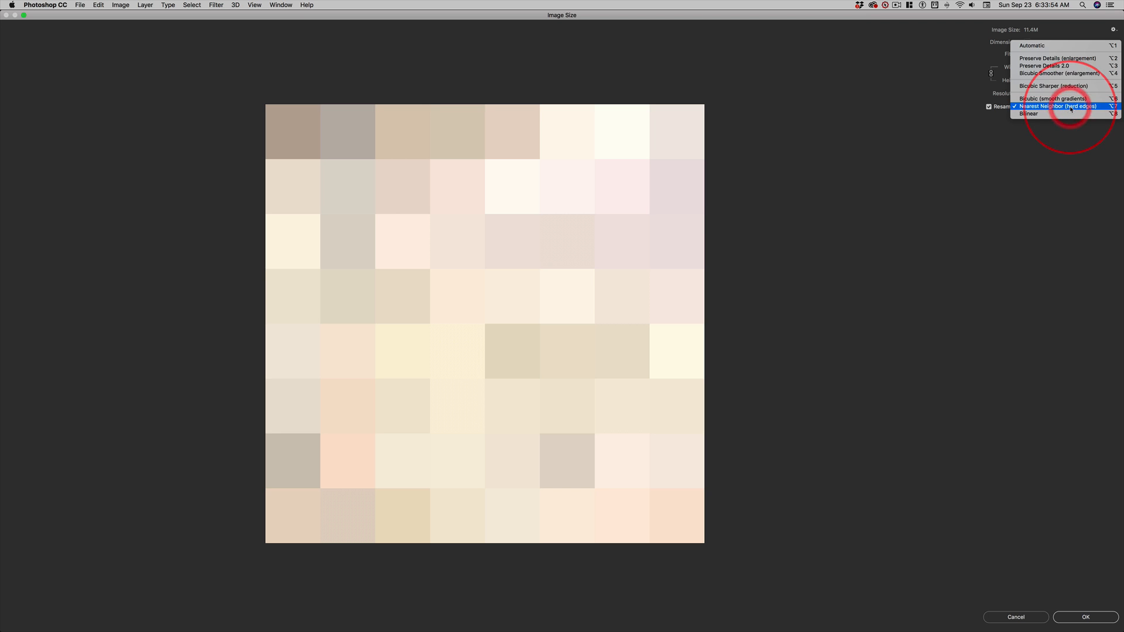
{"action": "left_click", "coordinate": [1066, 66]}
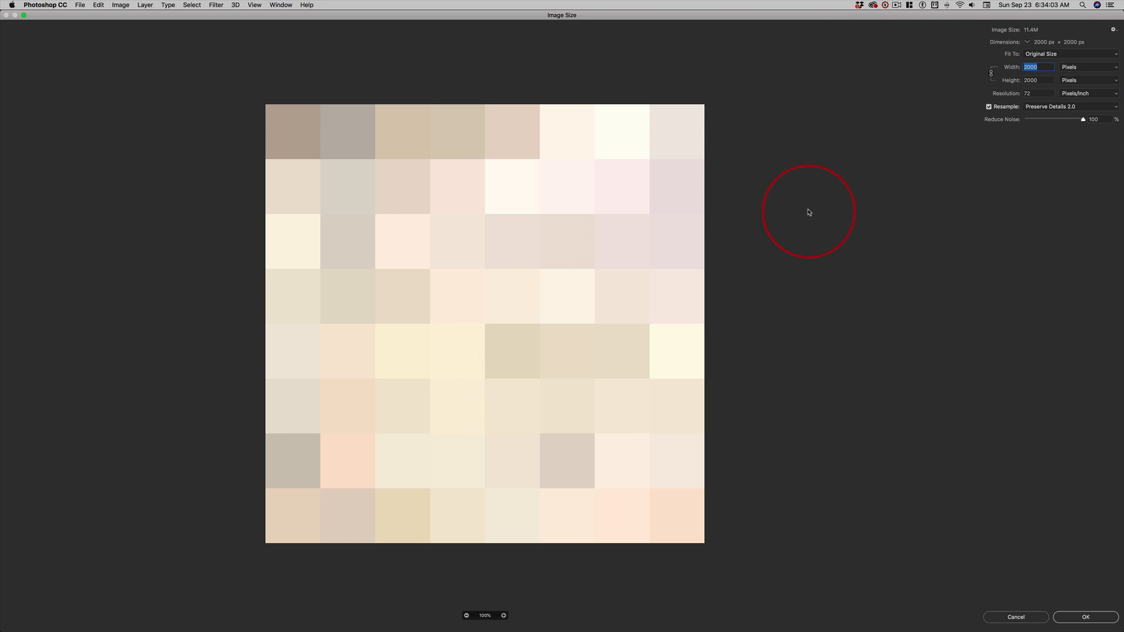
{"action": "left_click", "coordinate": [1086, 618]}
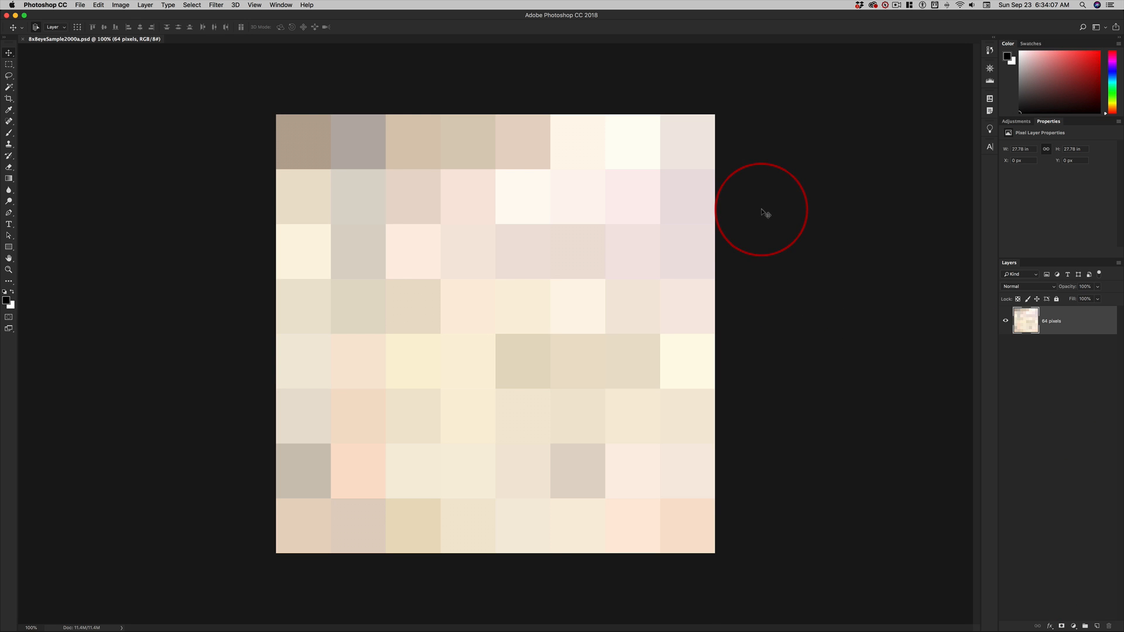
{"action": "key", "text": "alt+super+i"}
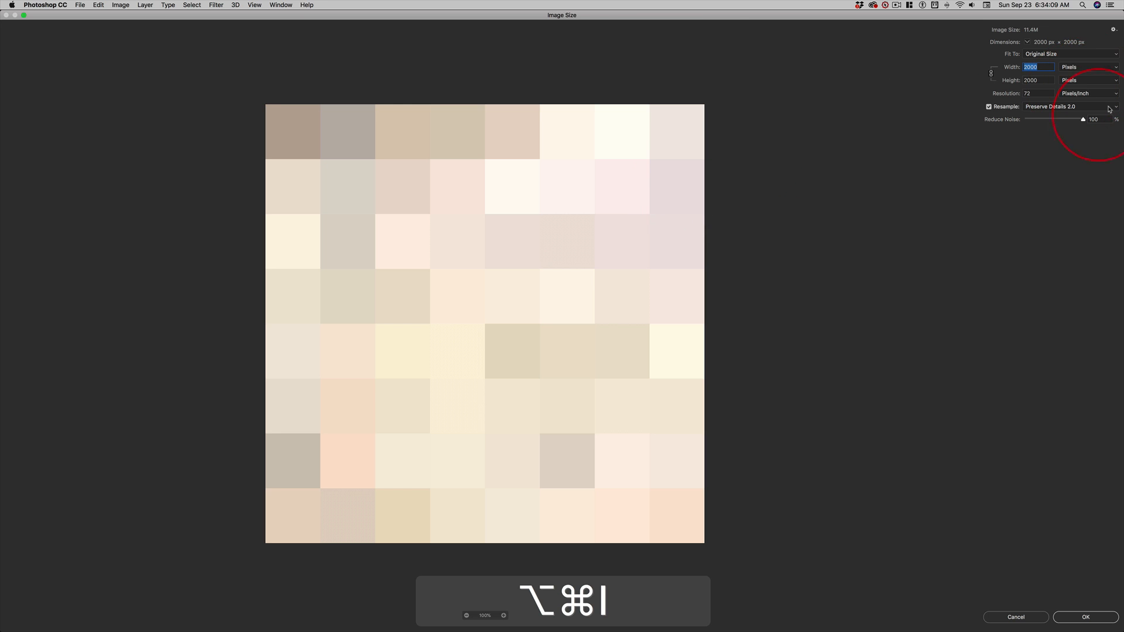
{"action": "key", "text": "Escape"}
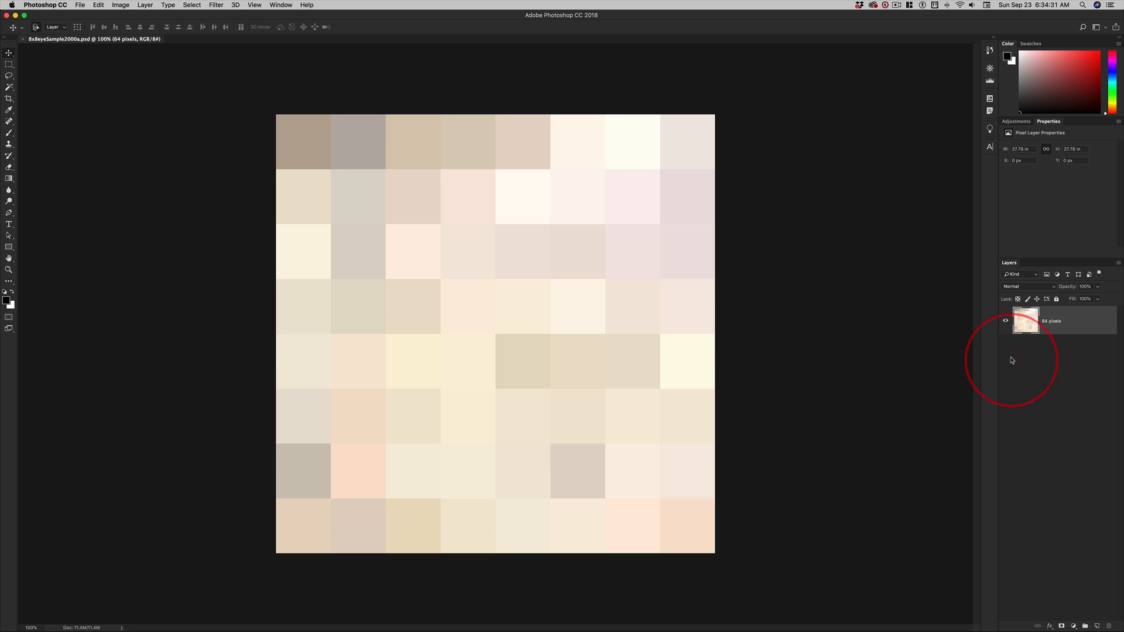
Copy the entire 64-pixel image, clear the selection, and switch to Illustrator
{"action": "key", "text": "super+a"}
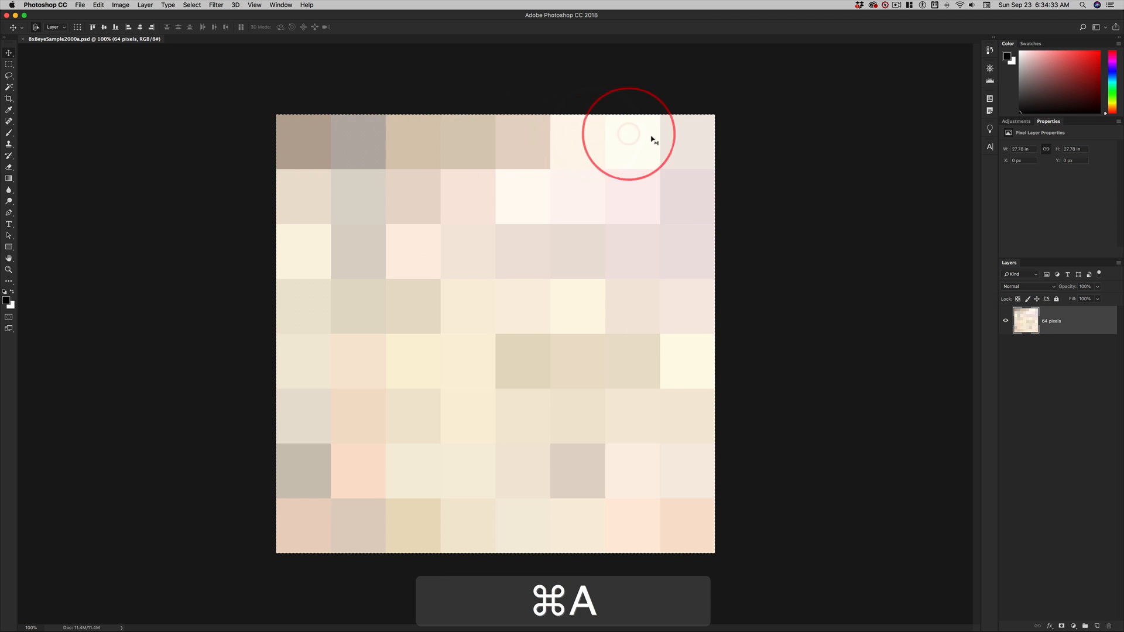
{"action": "key", "text": "super+c"}
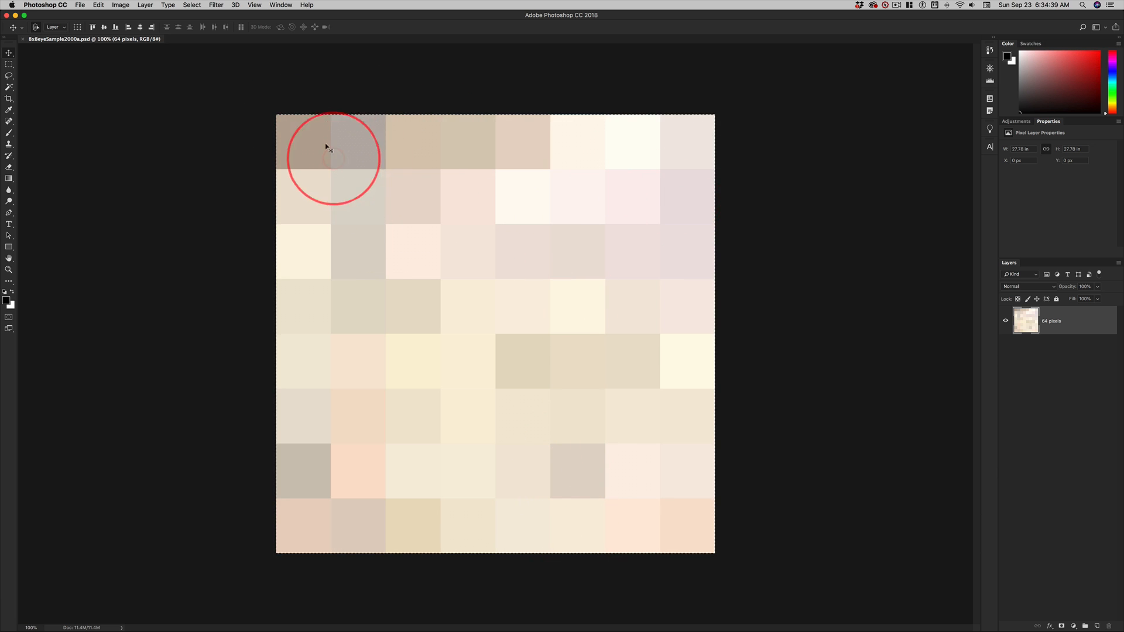
{"action": "key", "text": "super+d"}
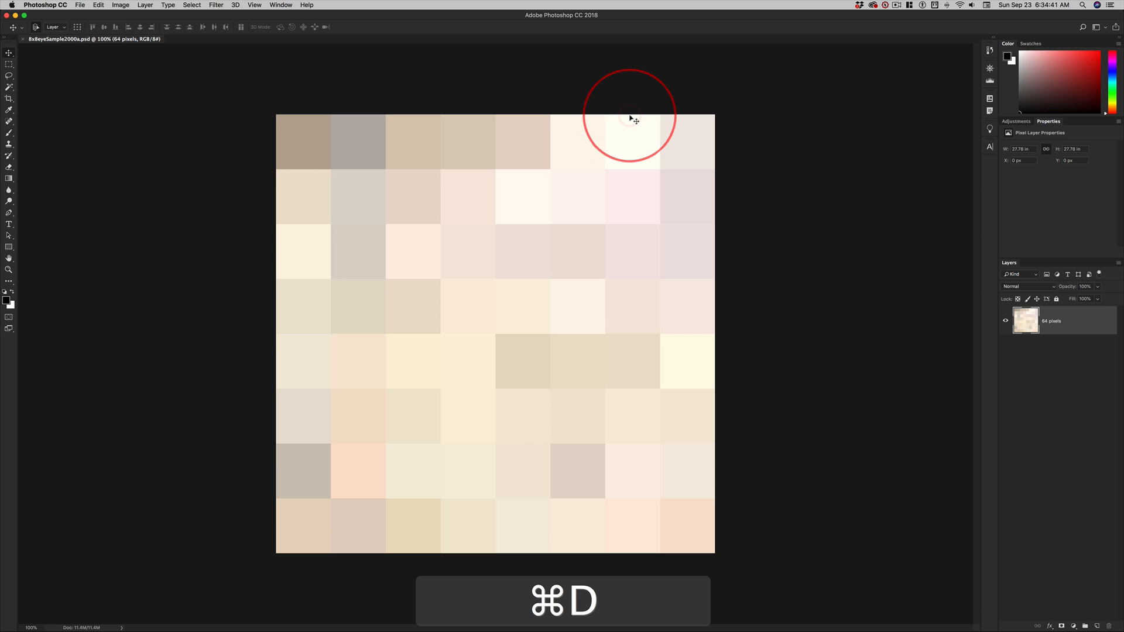
{"action": "key", "text": "super+Tab"}
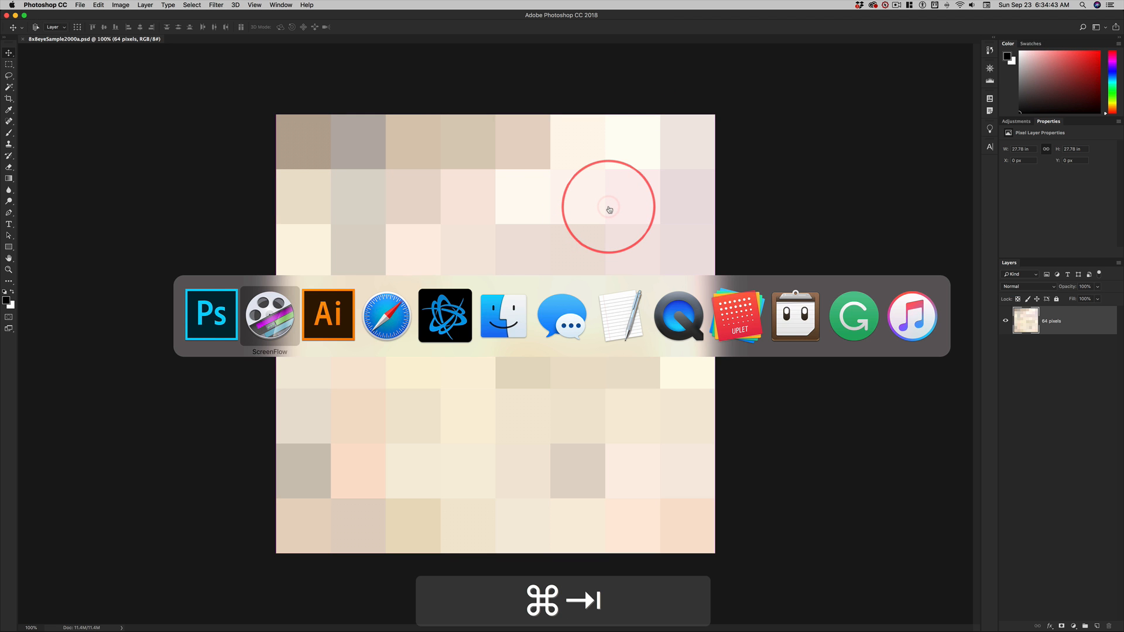
{"action": "key", "text": "super+Tab"}
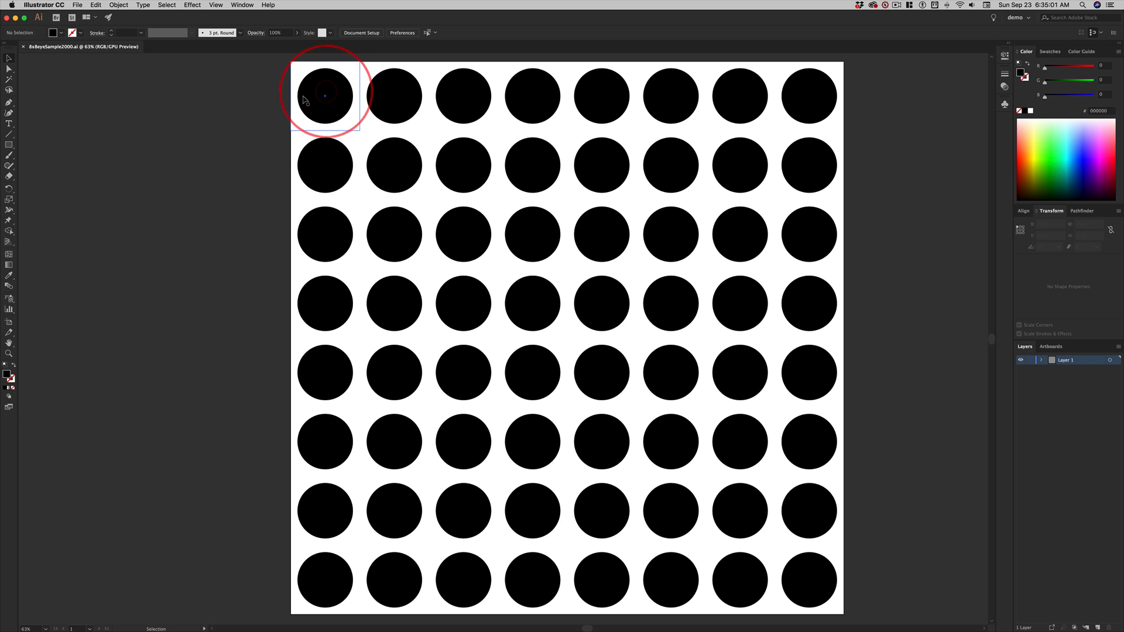
Create a new web document 2000 px wide and 2000 px high
{"action": "key", "text": "super+n"}
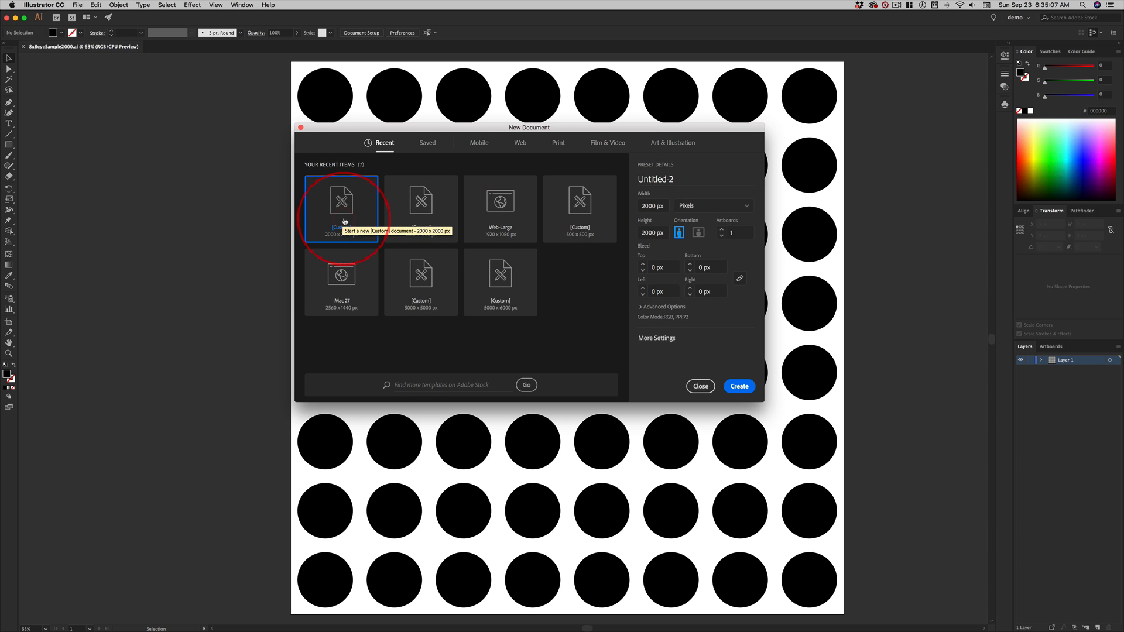
{"action": "left_click", "coordinate": [520, 142]}
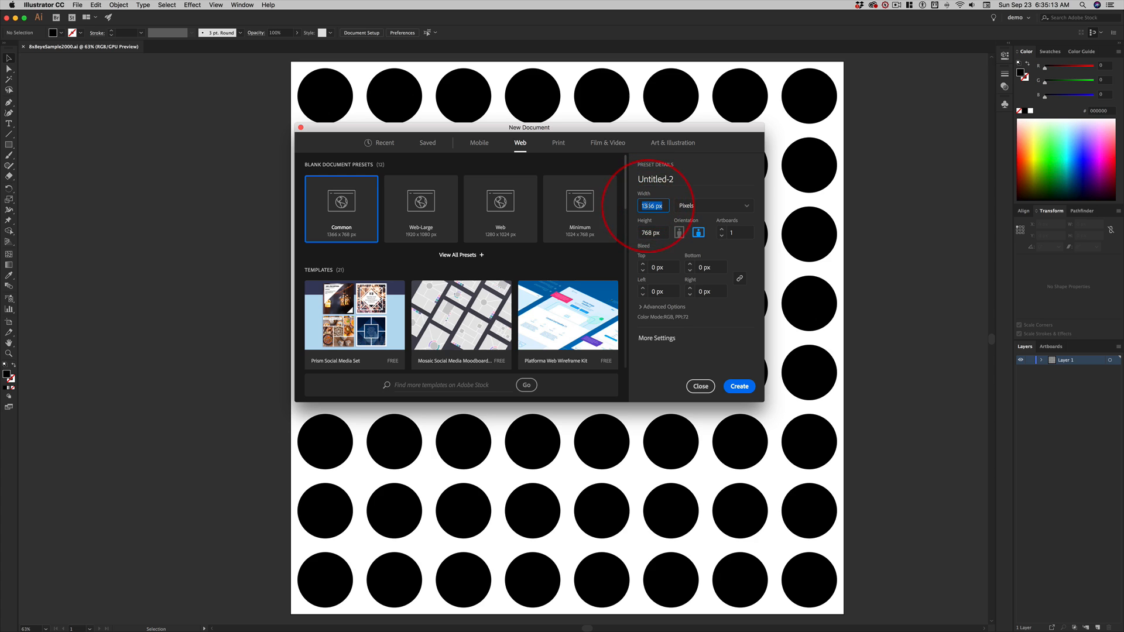
{"action": "key", "text": "Tab"}
{"action": "key", "text": "Tab"}
{"action": "left_click", "coordinate": [680, 209]}
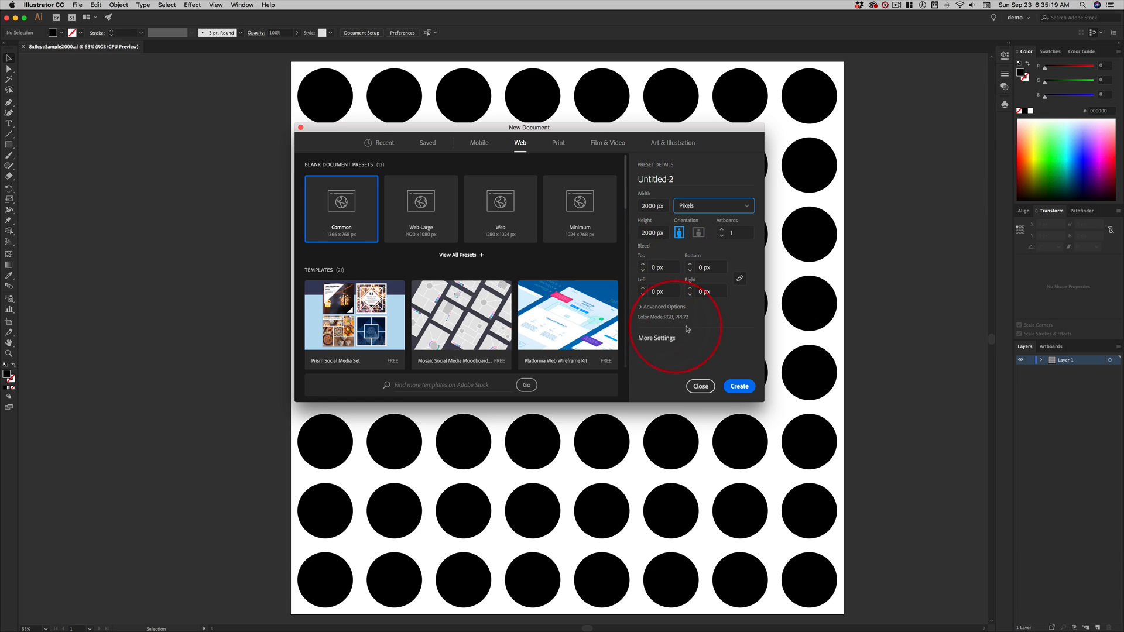
{"action": "left_click", "coordinate": [741, 388]}
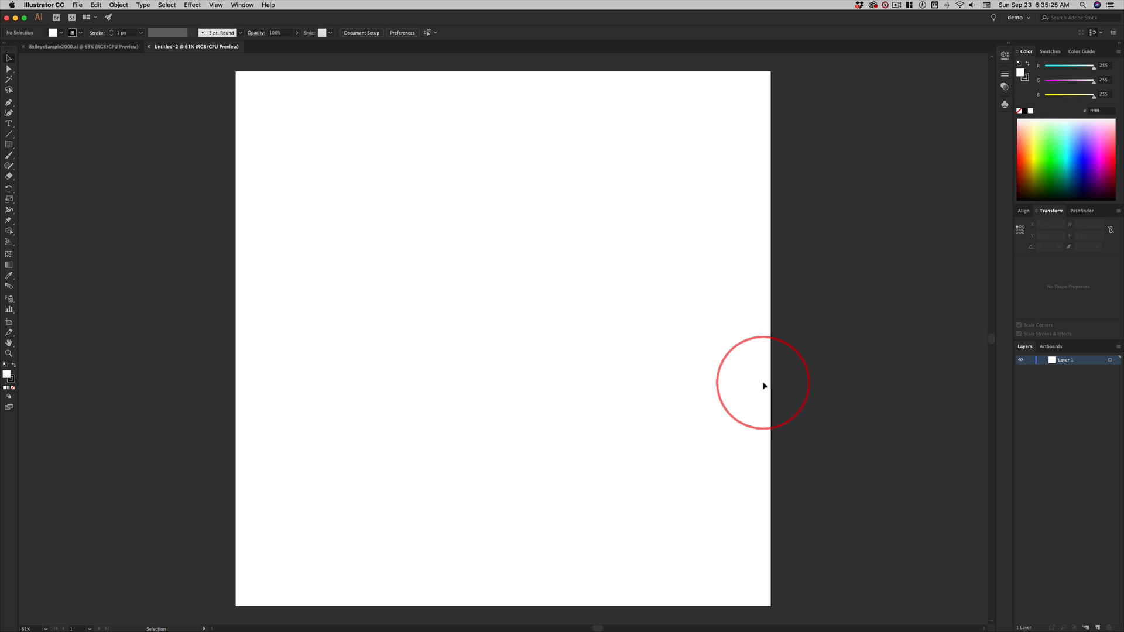
Paste the copied pixel image into the new document and lock Layer 1
{"action": "key", "text": "super+v"}
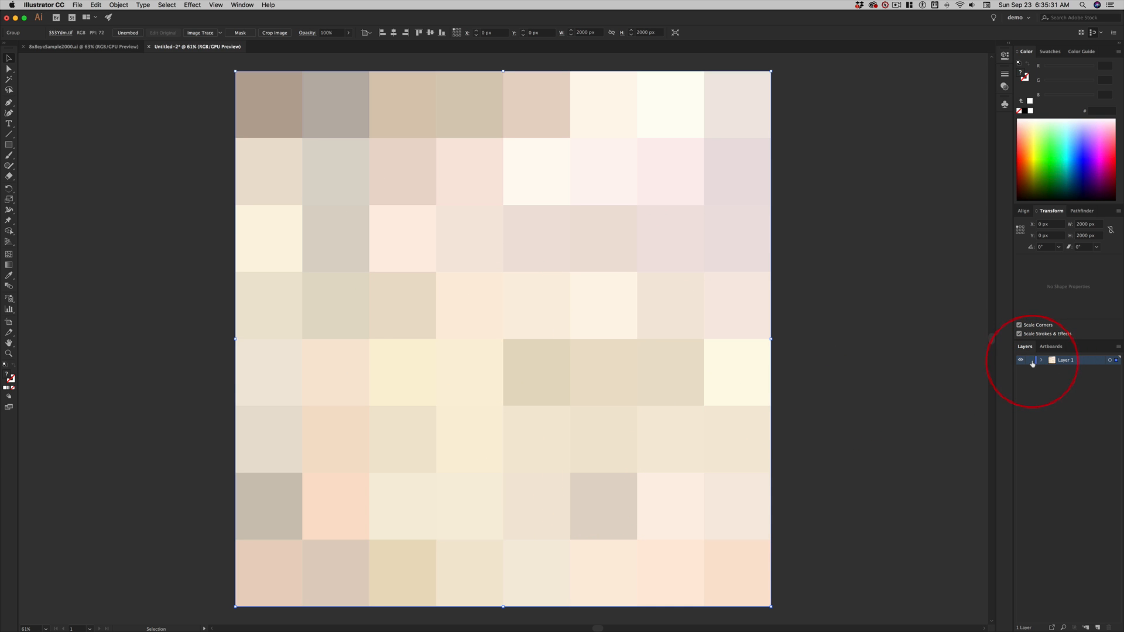
{"action": "left_click", "coordinate": [1030, 361]}
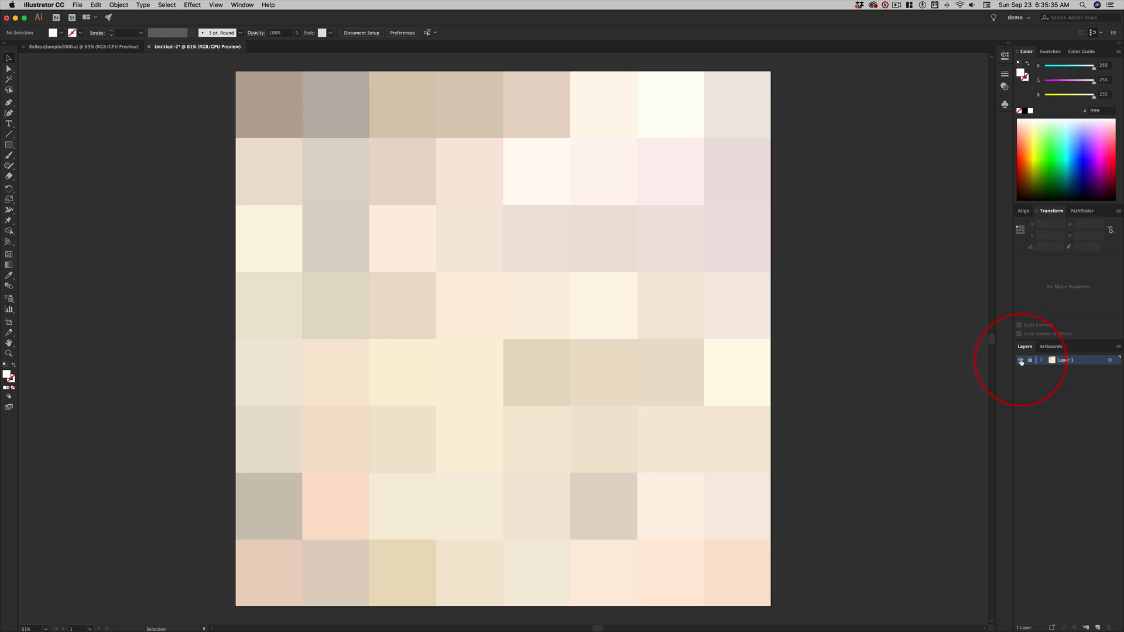
{"action": "left_click", "coordinate": [1022, 360]}
{"action": "left_click", "coordinate": [1021, 361]}
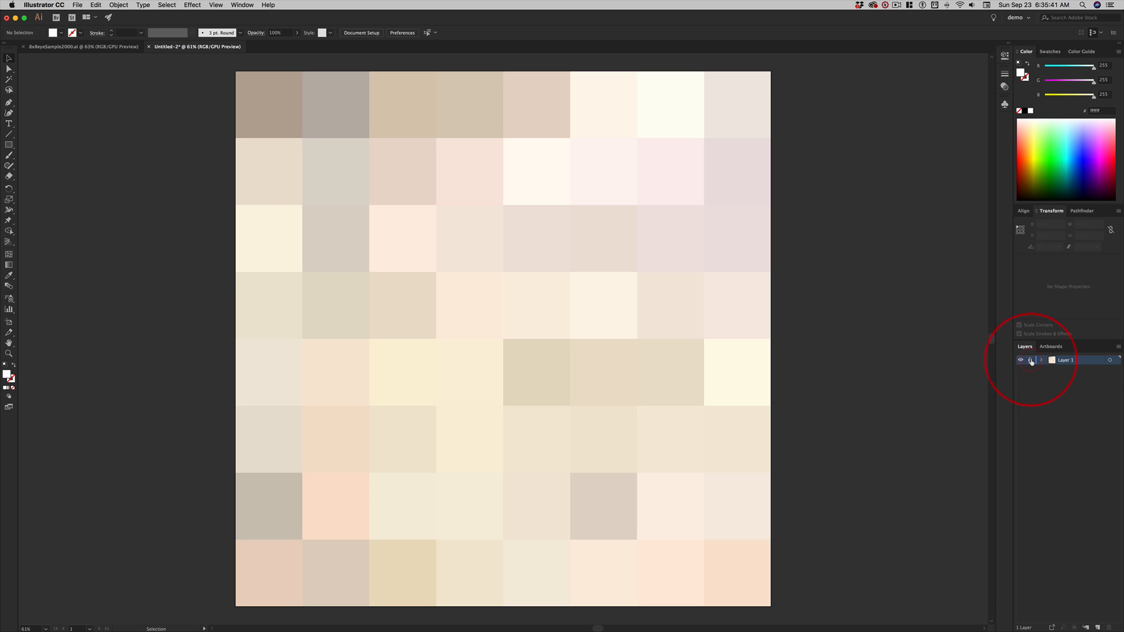
Add a new layer above the locked image layer and set the fill colour to black (000000)
{"action": "left_click", "coordinate": [1098, 628]}
{"action": "double_click", "coordinate": [8, 375]}
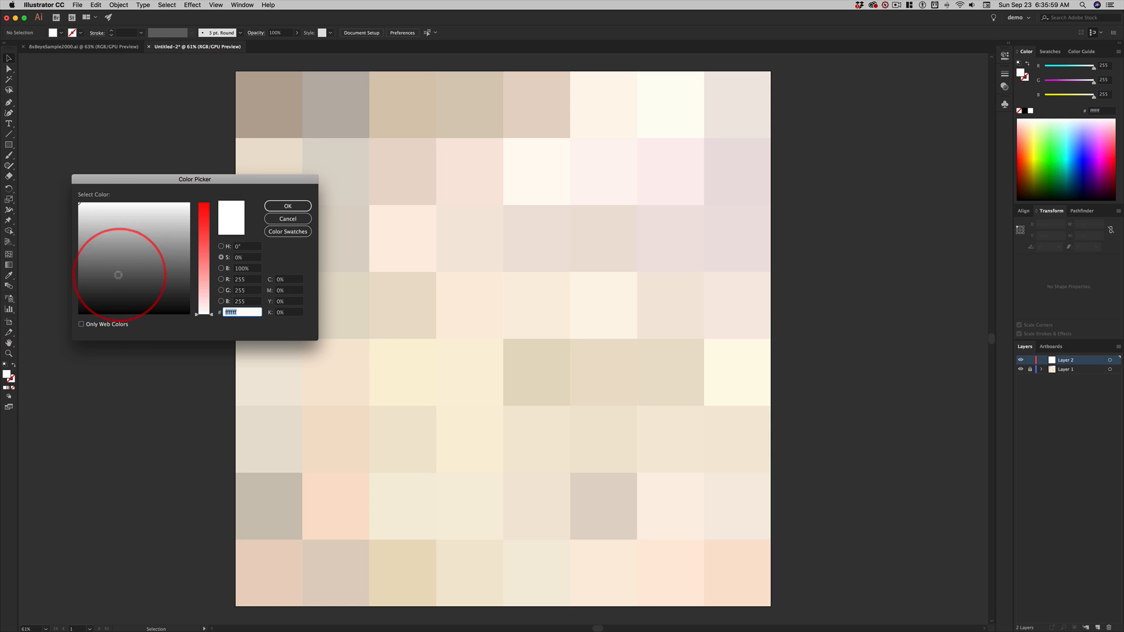
{"action": "left_click_drag", "start_coordinate": [106, 293], "coordinate": [79, 314]}
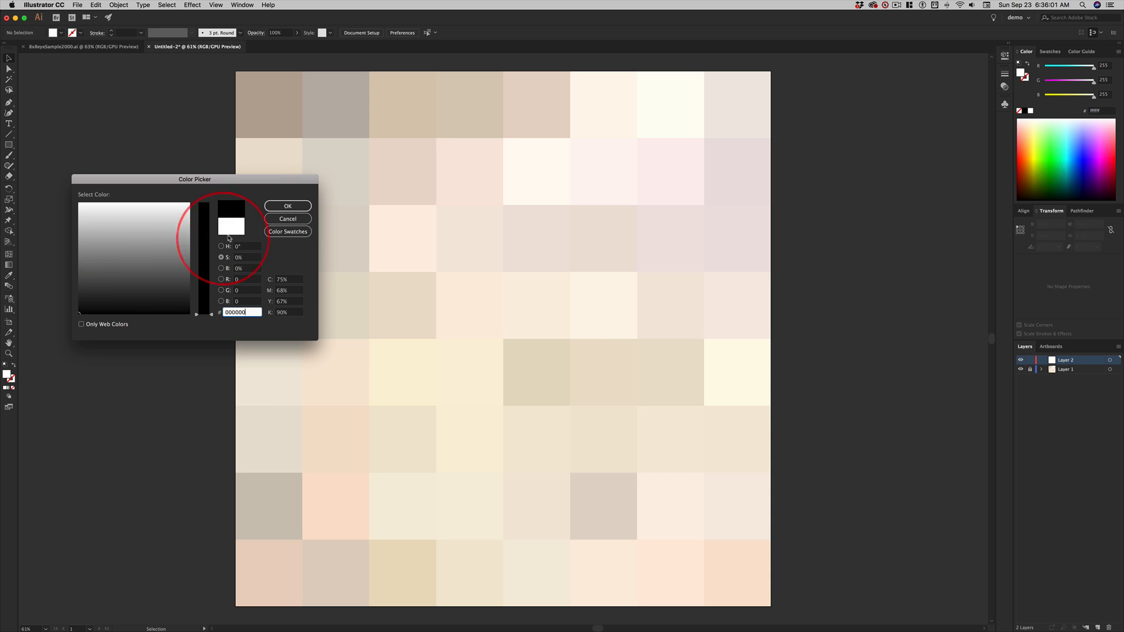
{"action": "left_click", "coordinate": [287, 207]}
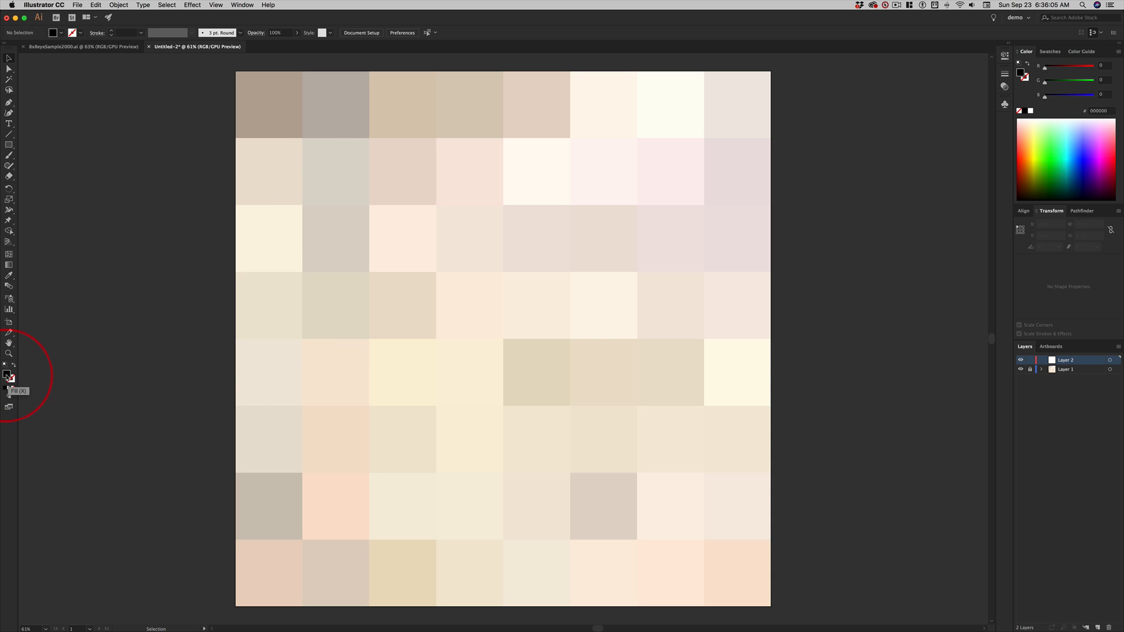
{"action": "left_click", "coordinate": [12, 380]}
{"action": "left_click", "coordinate": [6, 374]}
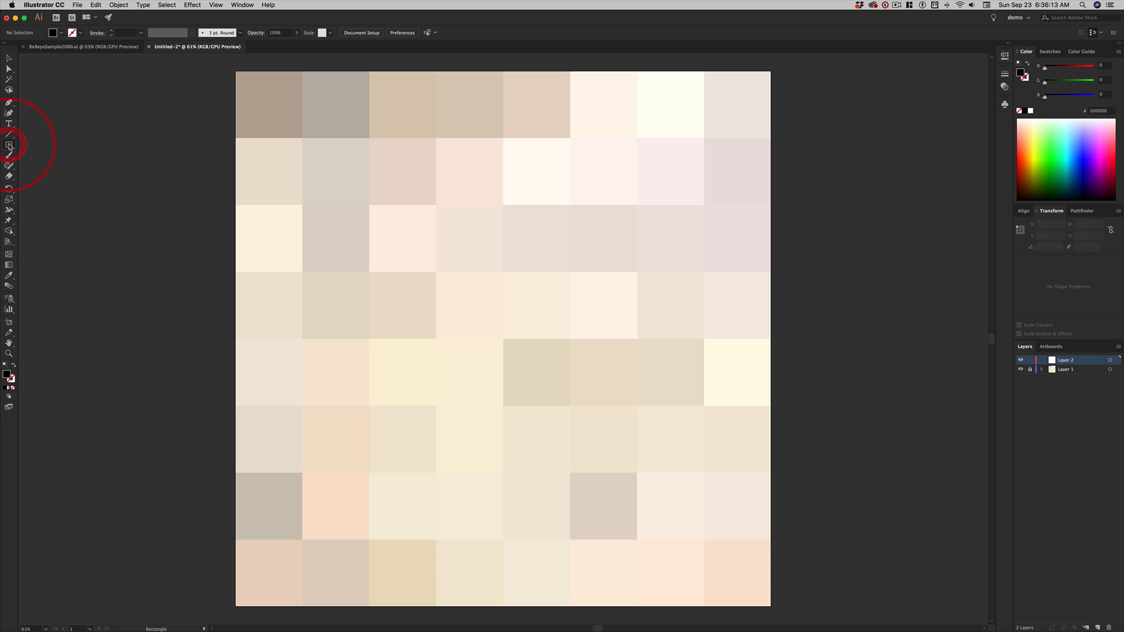
Create a 250 x 250 px black square on the new layer with the Rectangle tool
{"action": "left_click", "coordinate": [325, 158]}
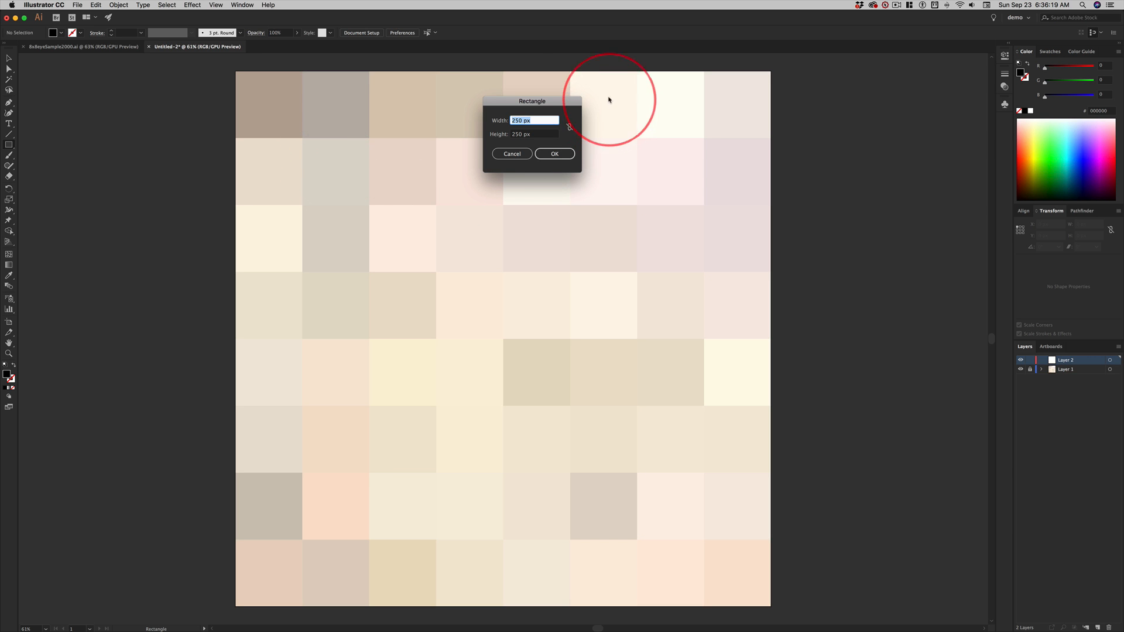
{"action": "left_click_drag", "start_coordinate": [561, 101], "coordinate": [372, 174]}
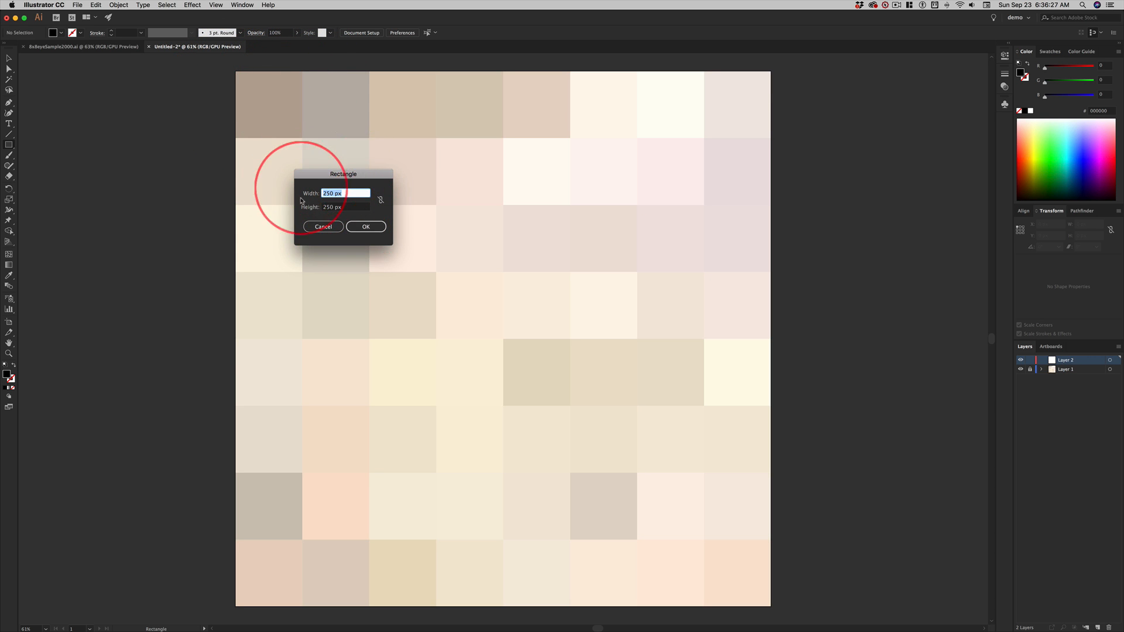
{"action": "left_click", "coordinate": [359, 228]}
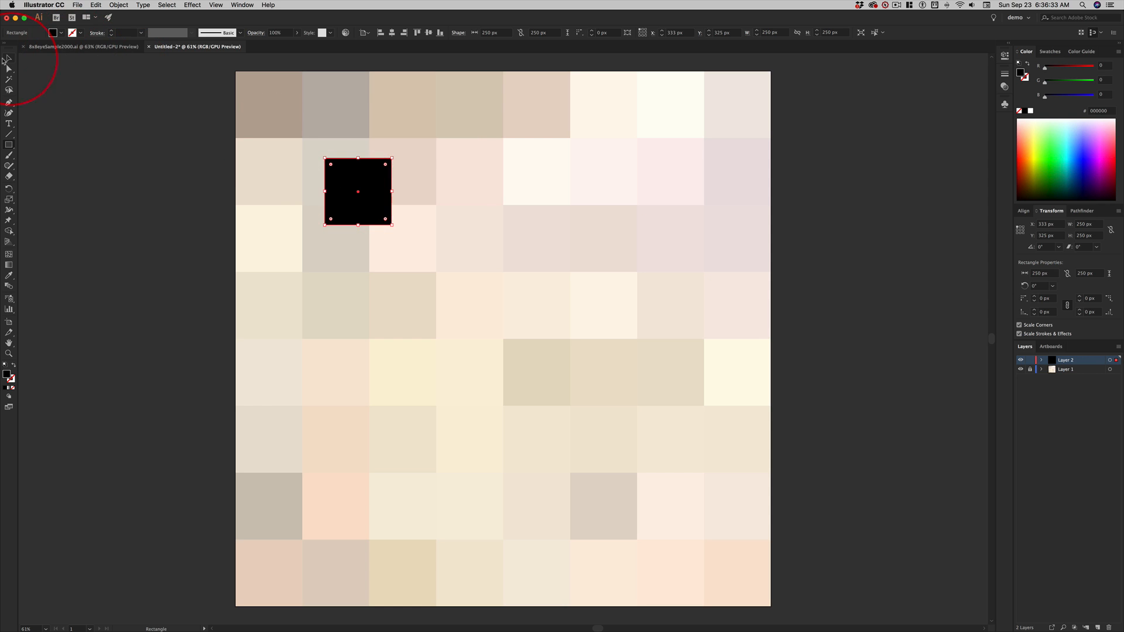
Position the black square at X 0 px and Y 0 px, measured from its top-left reference point
{"action": "left_click", "coordinate": [9, 58]}
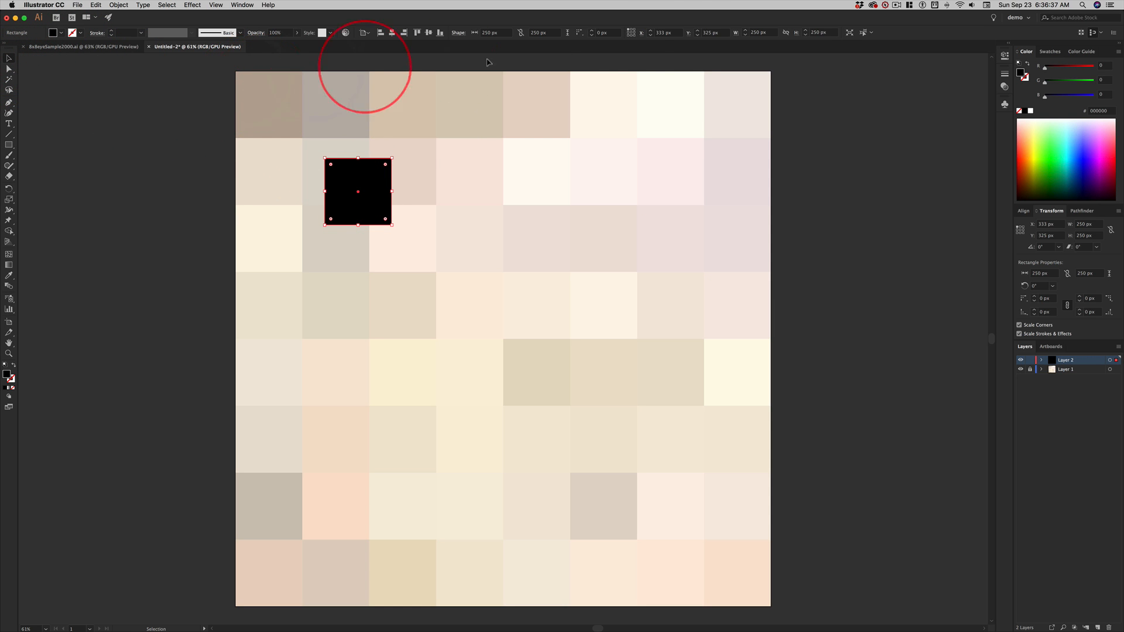
{"action": "left_click", "coordinate": [632, 34]}
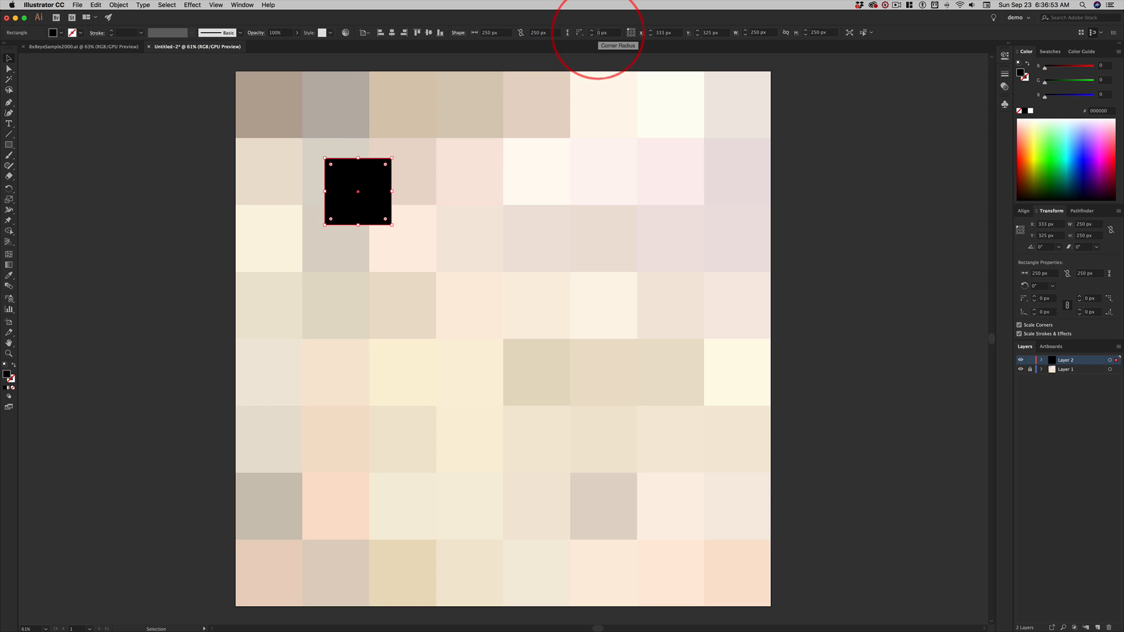
{"action": "left_click", "coordinate": [664, 32]}
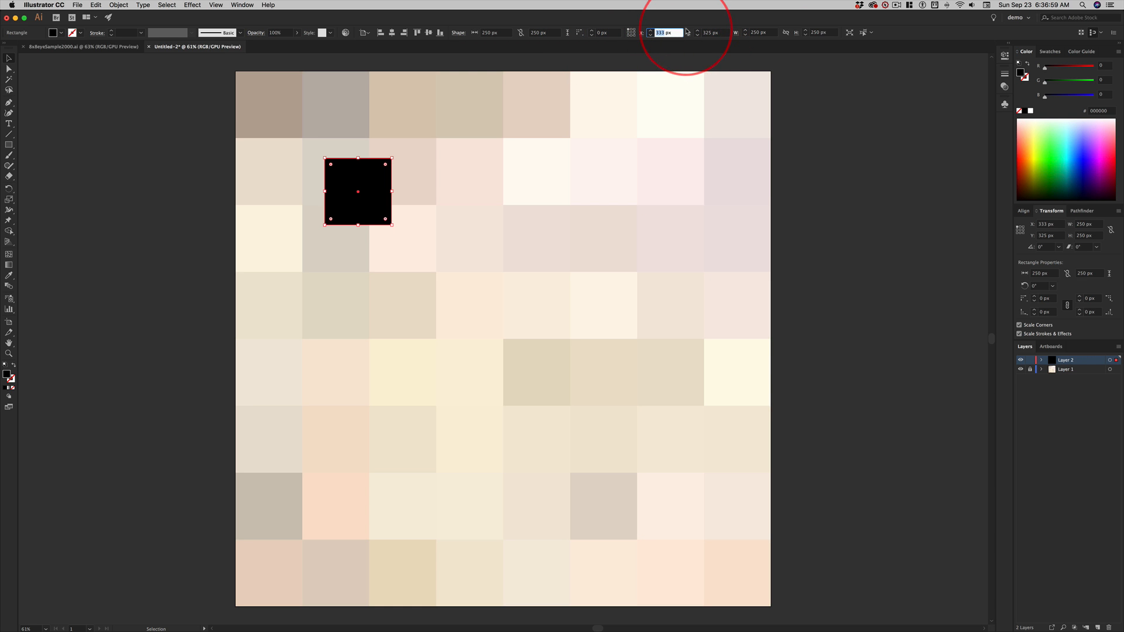
{"action": "type", "text": "0"}
{"action": "key", "text": "Tab"}
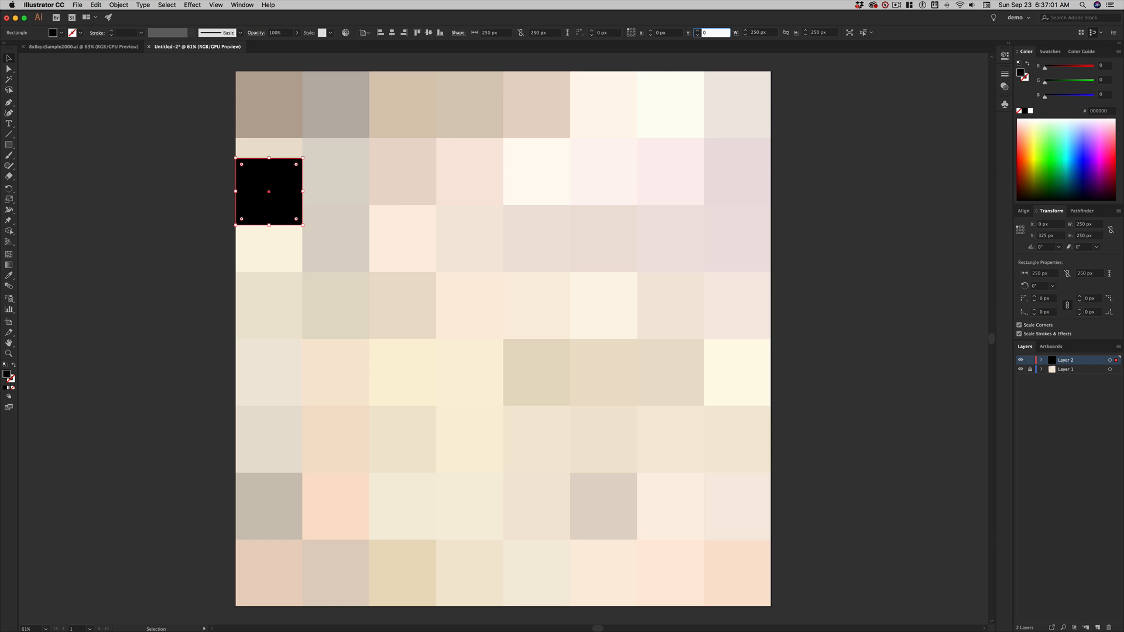
{"action": "key", "text": "Tab"}
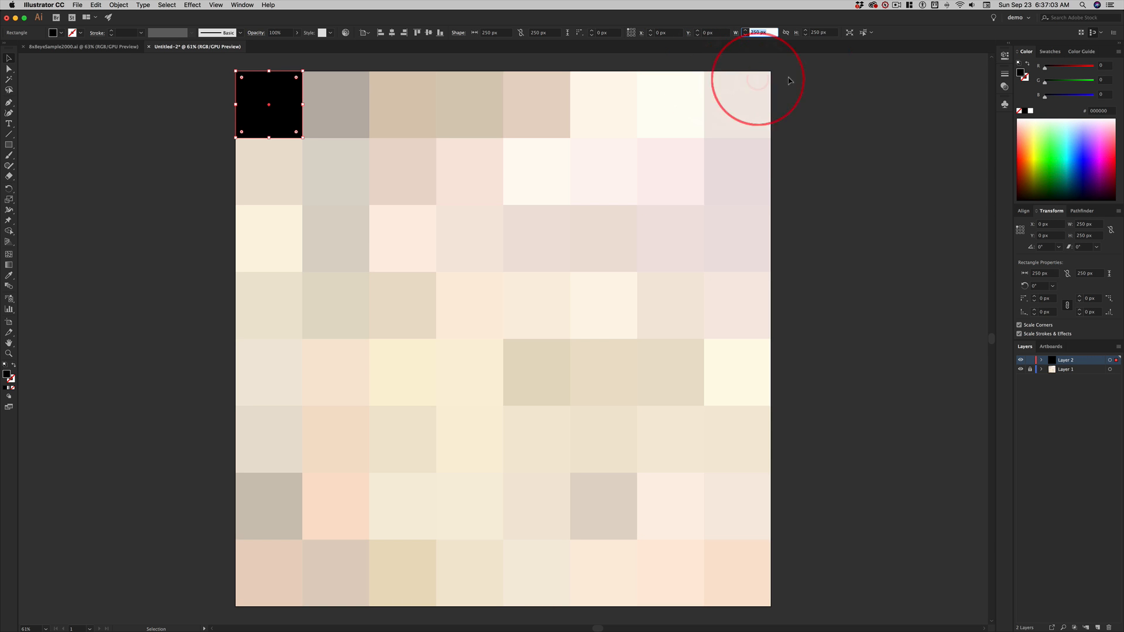
{"action": "key", "text": "Return"}
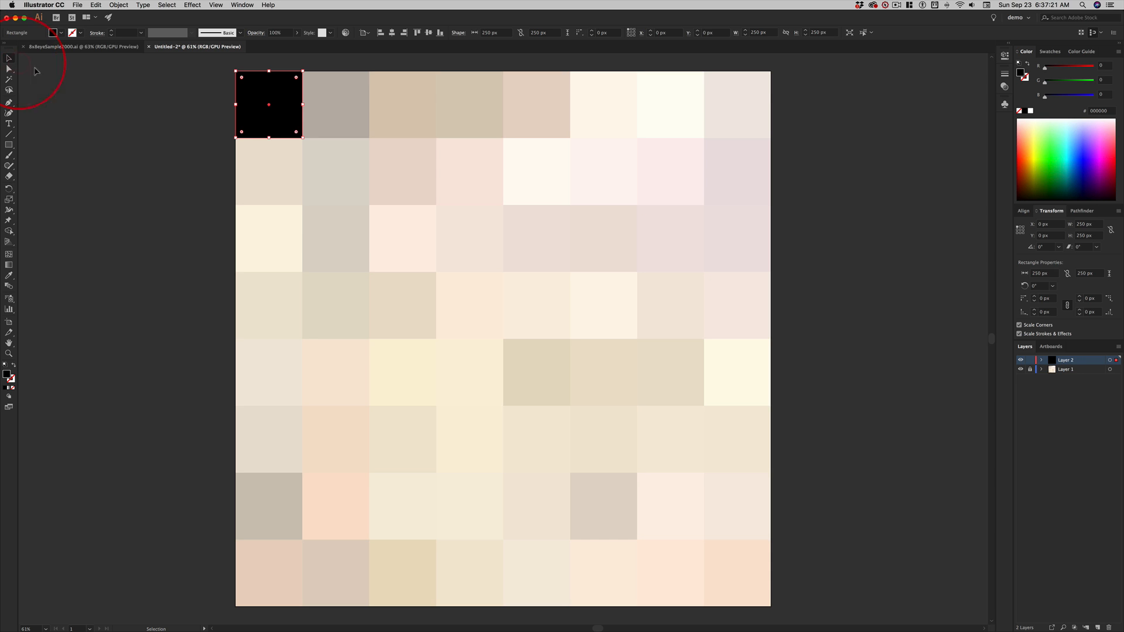
Make a copy of the black square moved 0 px horizontally and 250 px vertically, checking the placement in the preview
{"action": "key", "text": "Return"}
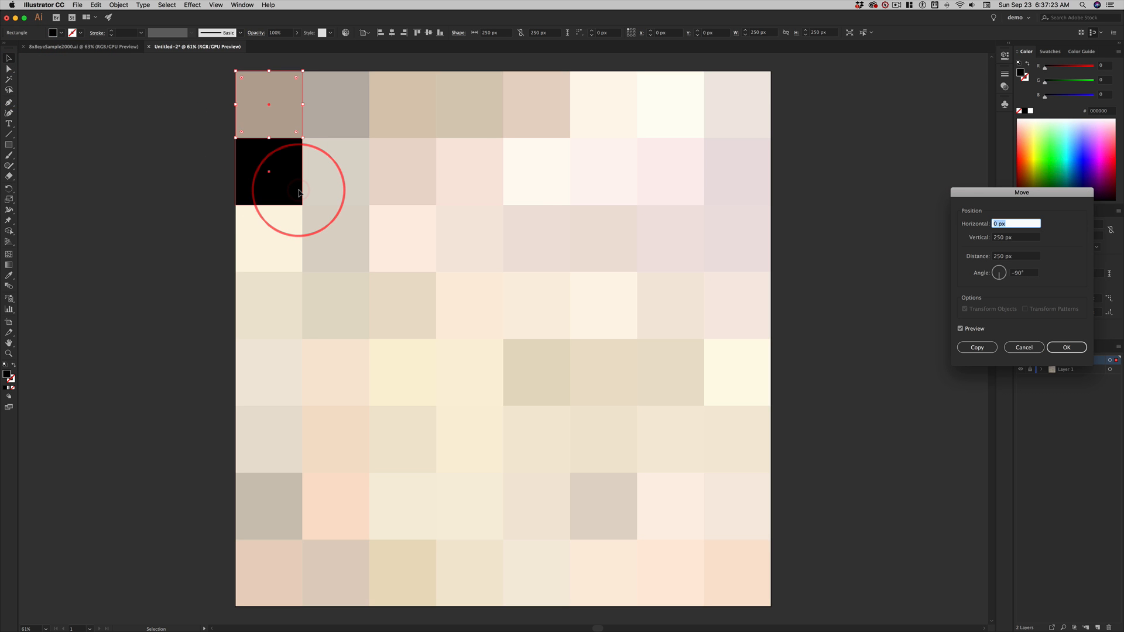
{"action": "left_click_drag", "start_coordinate": [1007, 194], "coordinate": [408, 199]}
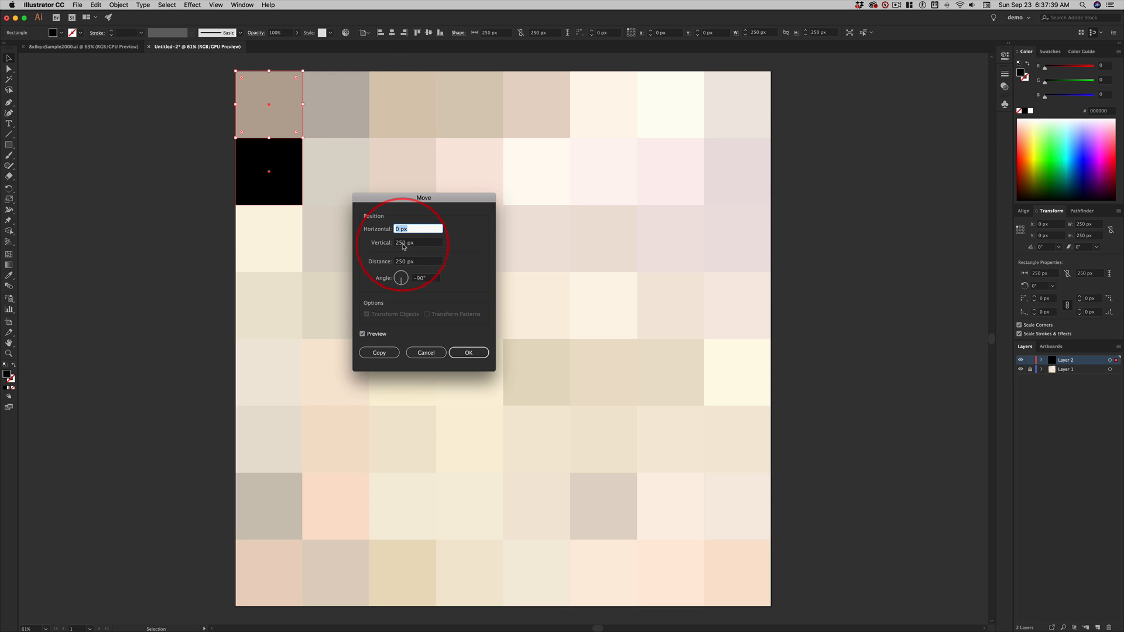
{"action": "left_click", "coordinate": [362, 334]}
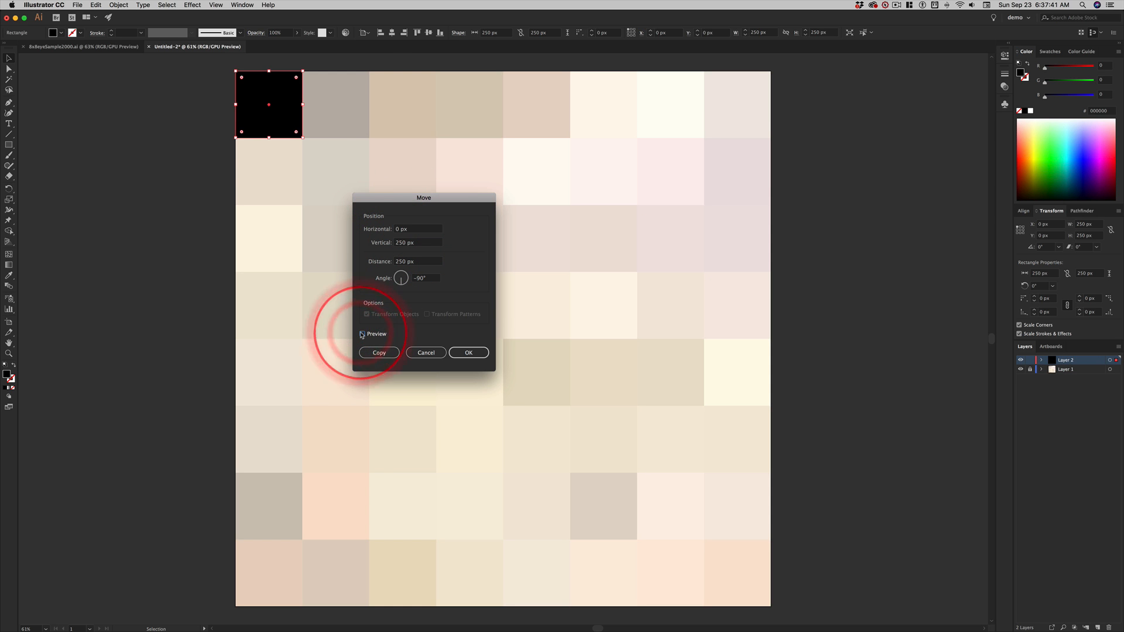
{"action": "left_click", "coordinate": [362, 335]}
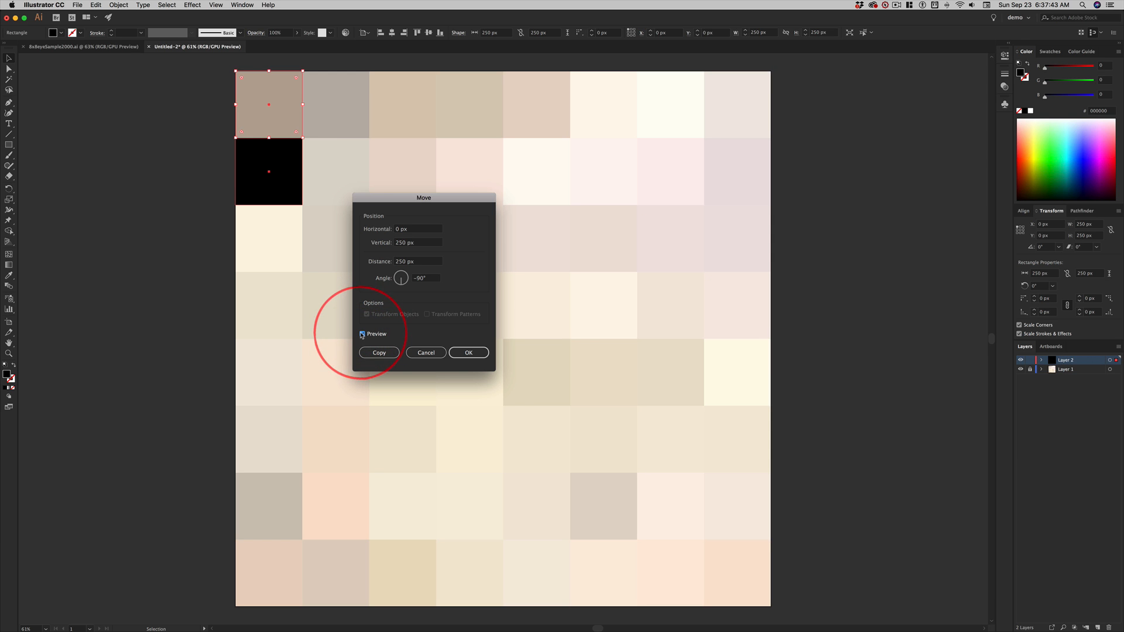
{"action": "left_click", "coordinate": [379, 352]}
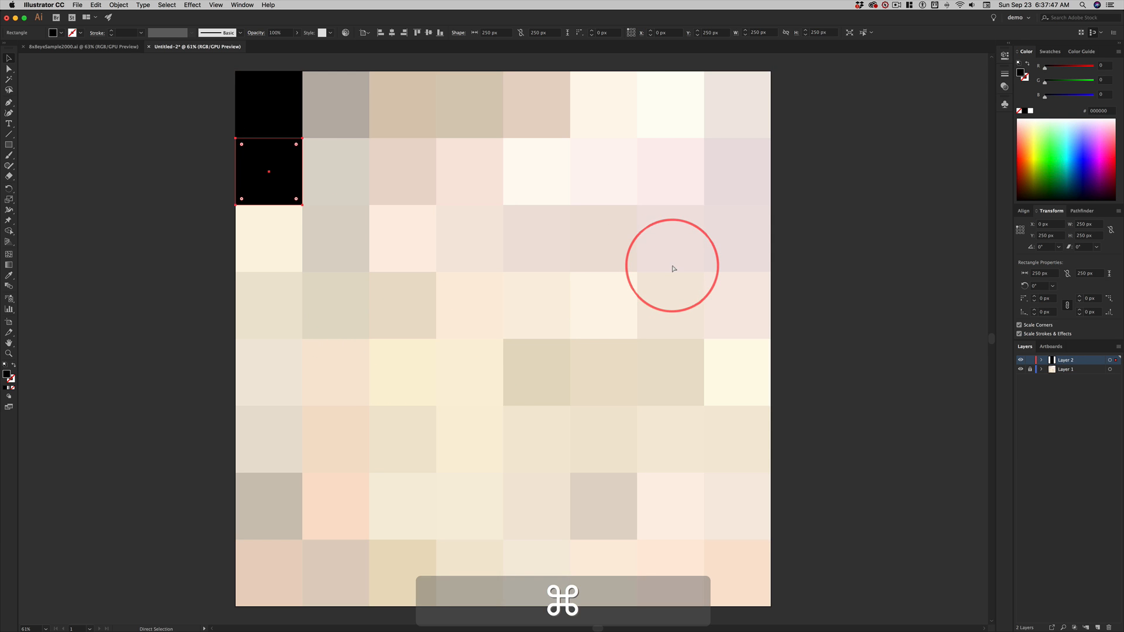
Repeat the 250 px downward copy of the square six more times to complete the first column
{"action": "key", "text": "super+d"}
{"action": "key", "text": "super+d"}
{"action": "key", "text": "super+d"}
{"action": "key", "text": "super+d"}
{"action": "key", "text": "super+d"}
{"action": "key", "text": "super+d"}
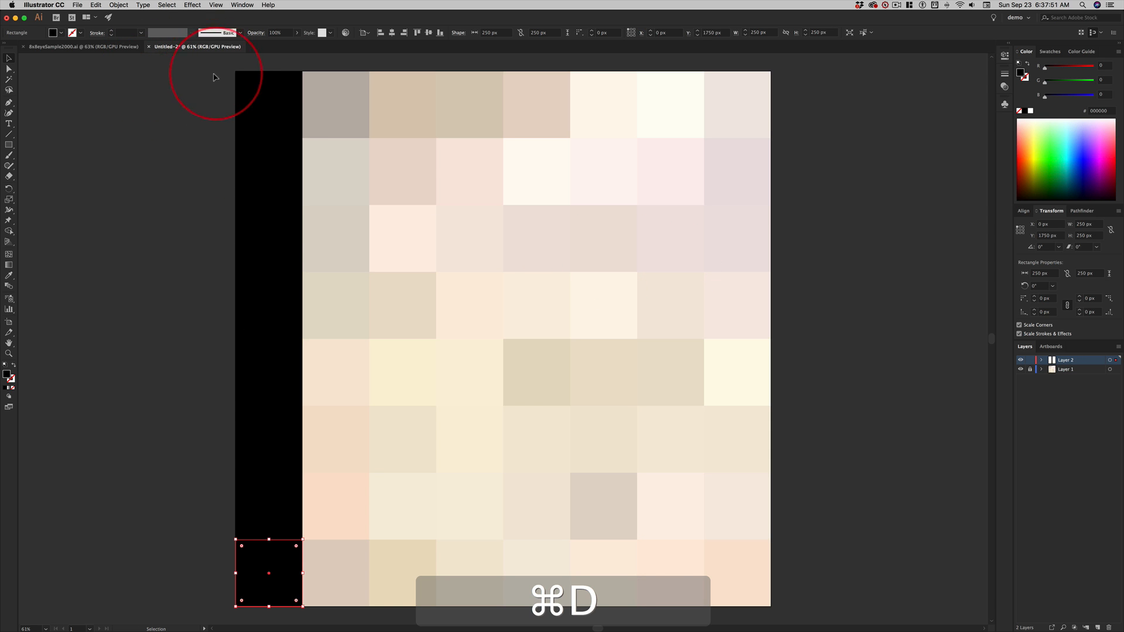
Select the whole first column of squares and make a copy moved 250 px horizontally and 0 px vertically
{"action": "left_click_drag", "start_coordinate": [207, 76], "coordinate": [253, 579]}
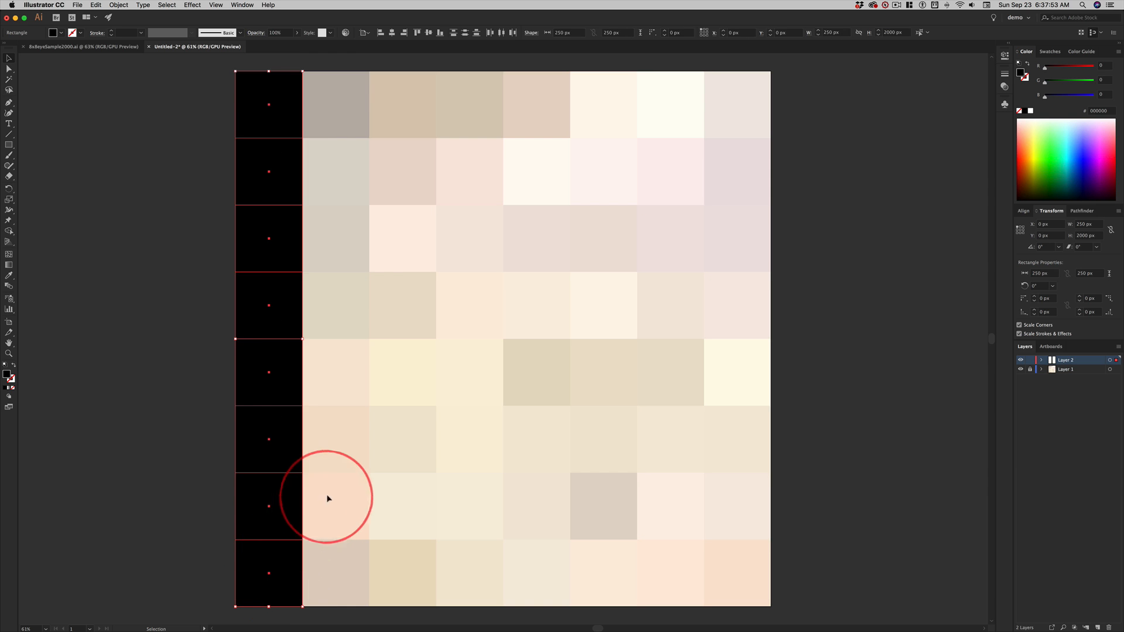
{"action": "key", "text": "Return"}
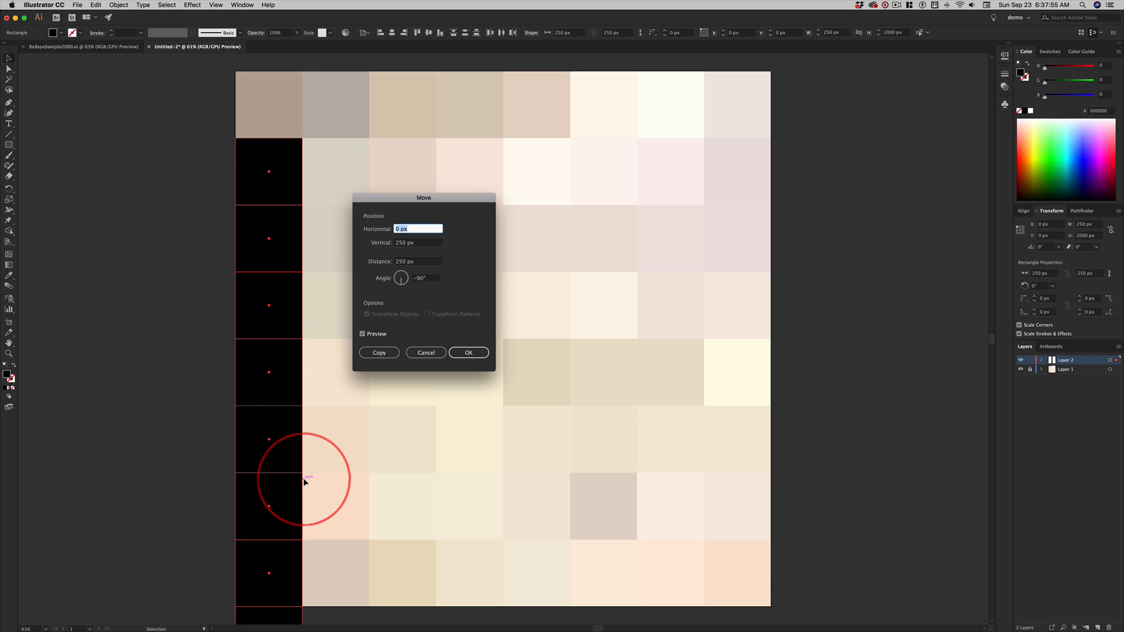
{"action": "type", "text": "250"}
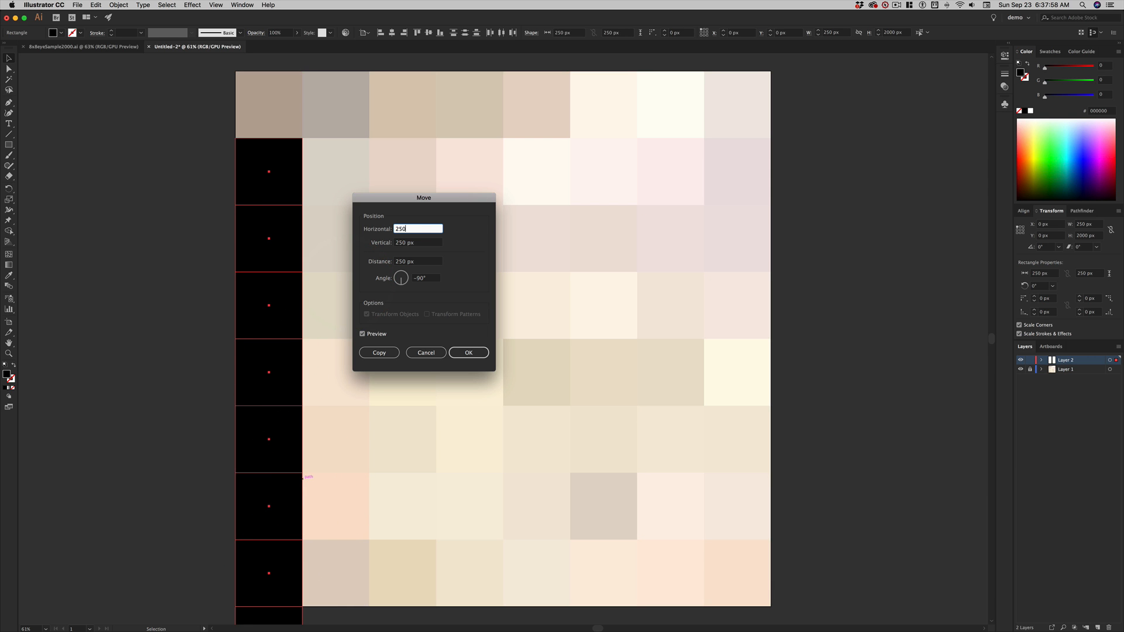
{"action": "key", "text": "Tab"}
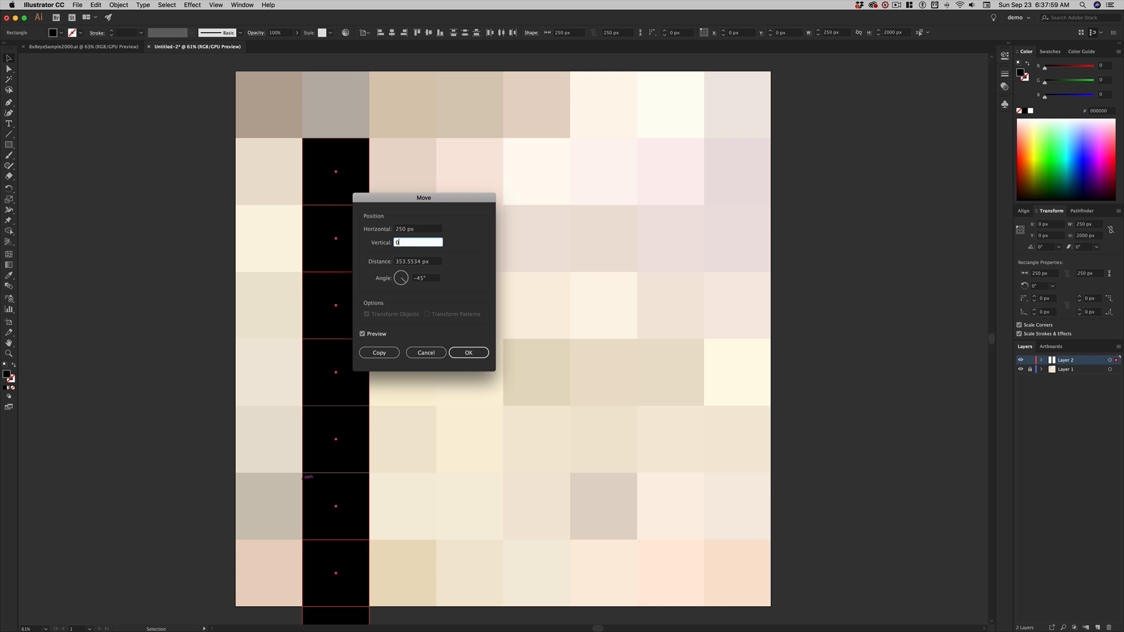
{"action": "key", "text": "Tab"}
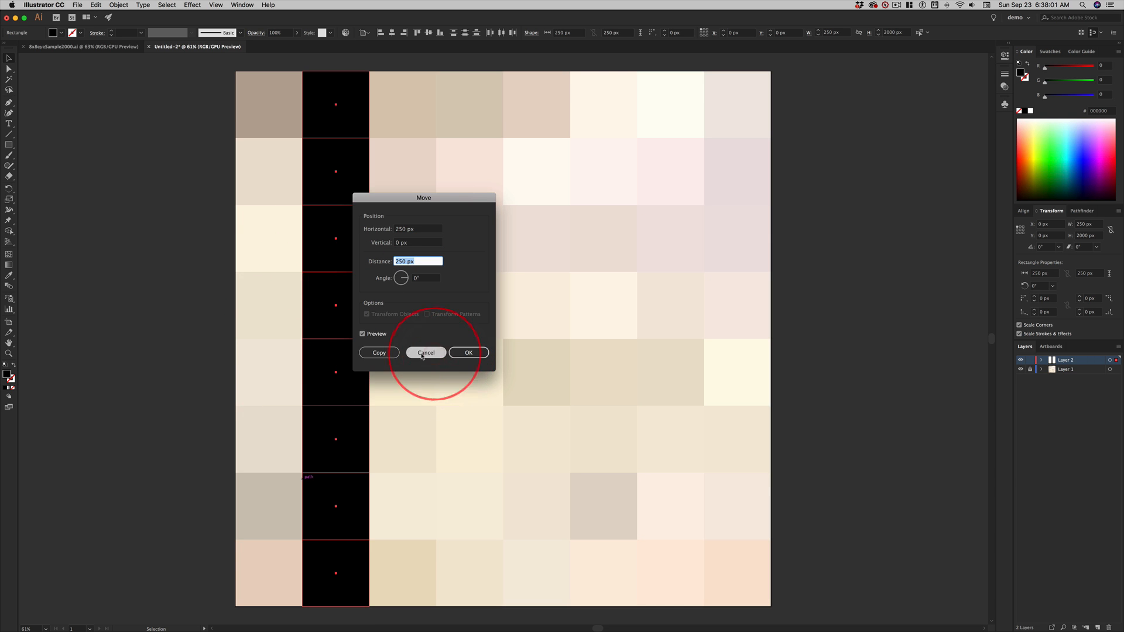
{"action": "left_click", "coordinate": [384, 354]}
{"action": "left_click", "coordinate": [973, 221]}
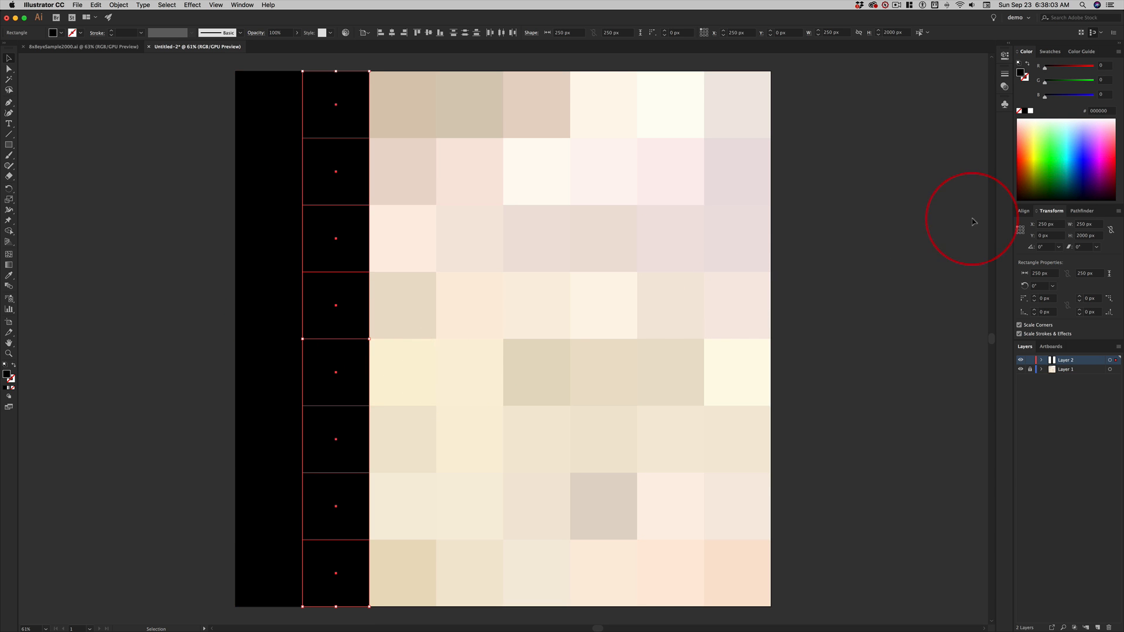
Repeat the column copy six more times to fill the artboard with an 8 x 8 grid of squares
{"action": "key", "text": "super+d"}
{"action": "key", "text": "super+d"}
{"action": "key", "text": "super+d"}
{"action": "key", "text": "super+d"}
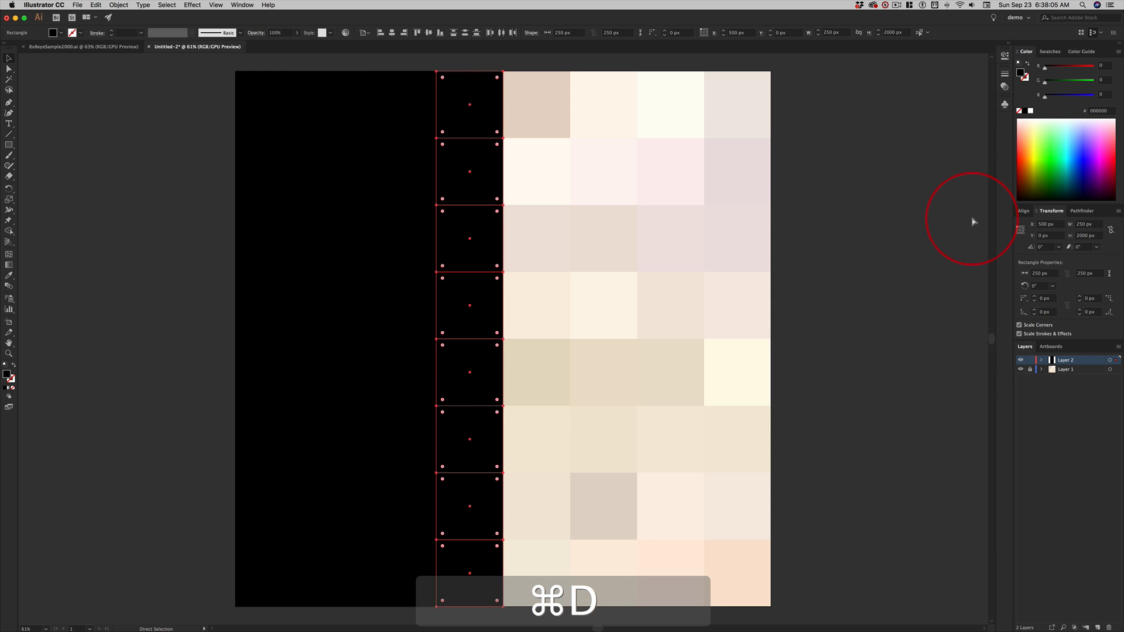
{"action": "key", "text": "super+d"}
{"action": "key", "text": "super+d"}
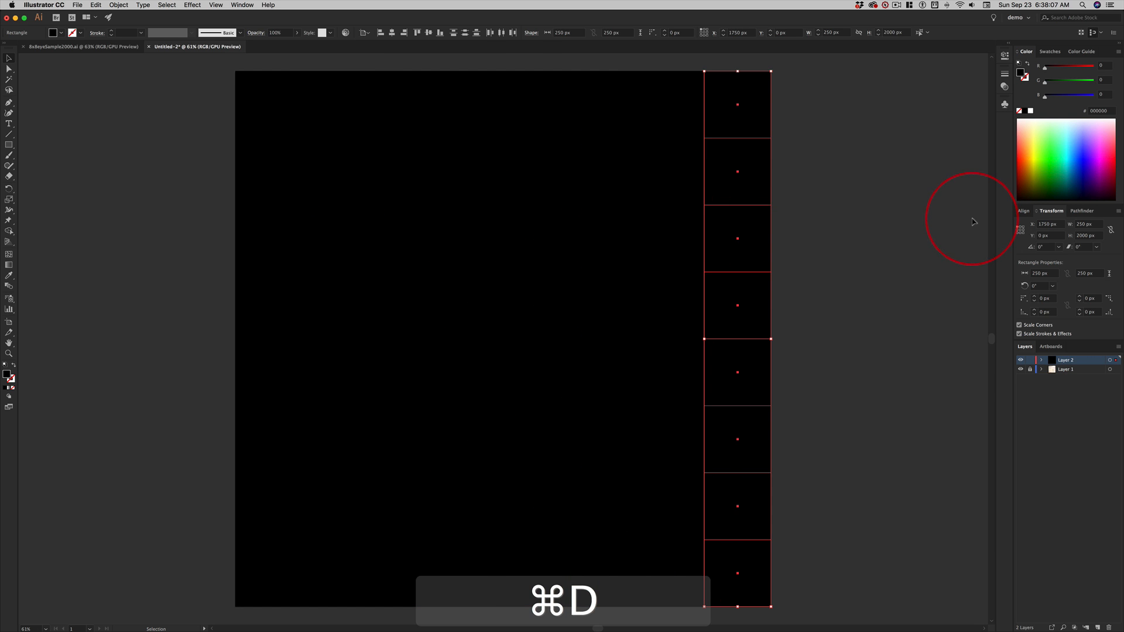
Select all the black squares and start a Convert to Shape Ellipse effect on them, with the size option set to Absolute
{"action": "left_click_drag", "start_coordinate": [192, 89], "coordinate": [833, 583]}
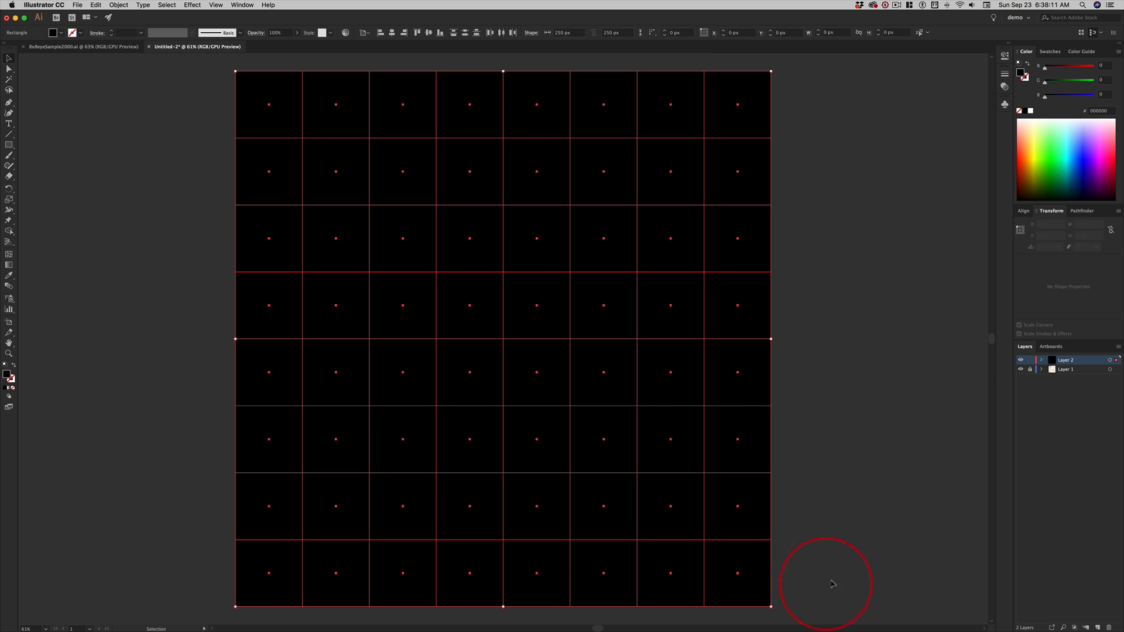
{"action": "left_click", "coordinate": [927, 470]}
{"action": "left_click", "coordinate": [1111, 362]}
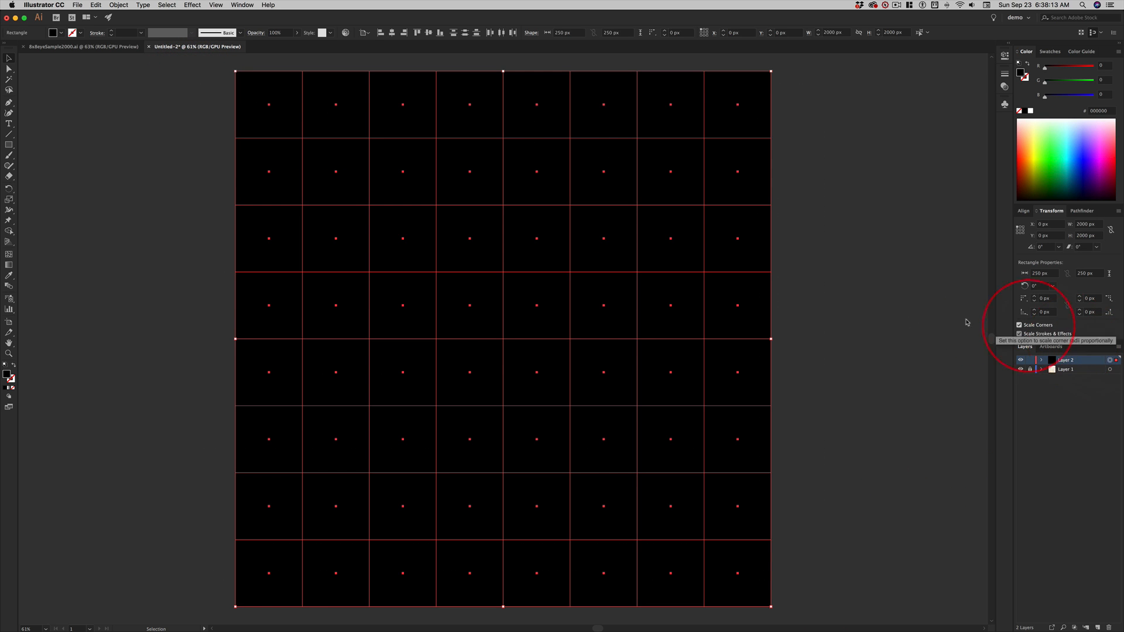
{"action": "left_click", "coordinate": [883, 317]}
{"action": "key", "text": "super+a"}
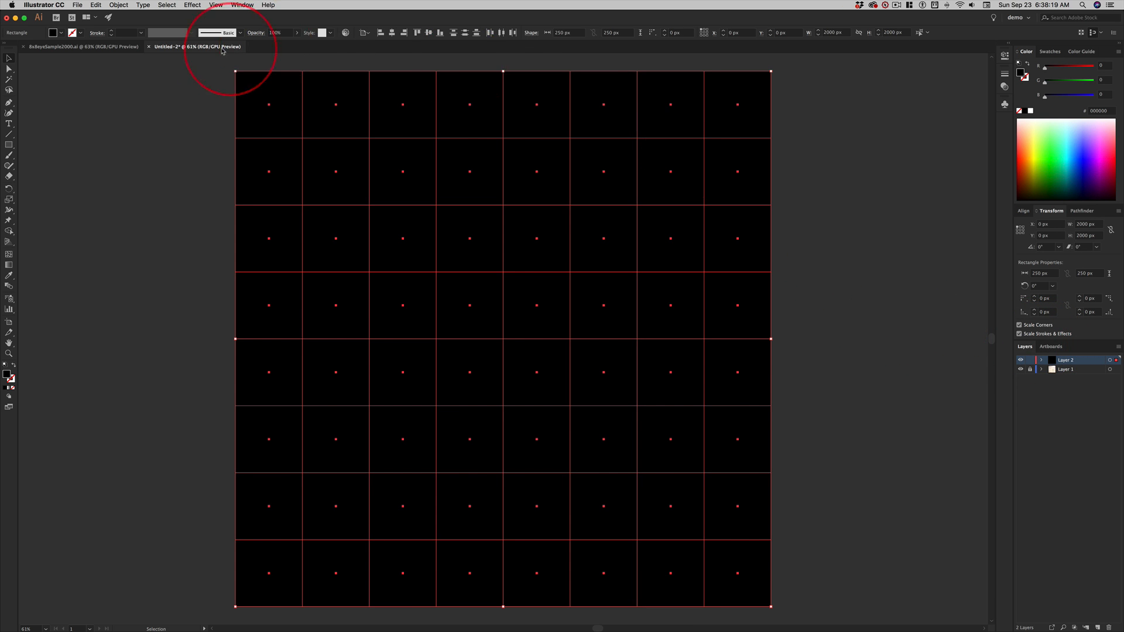
{"action": "left_click", "coordinate": [193, 5]}
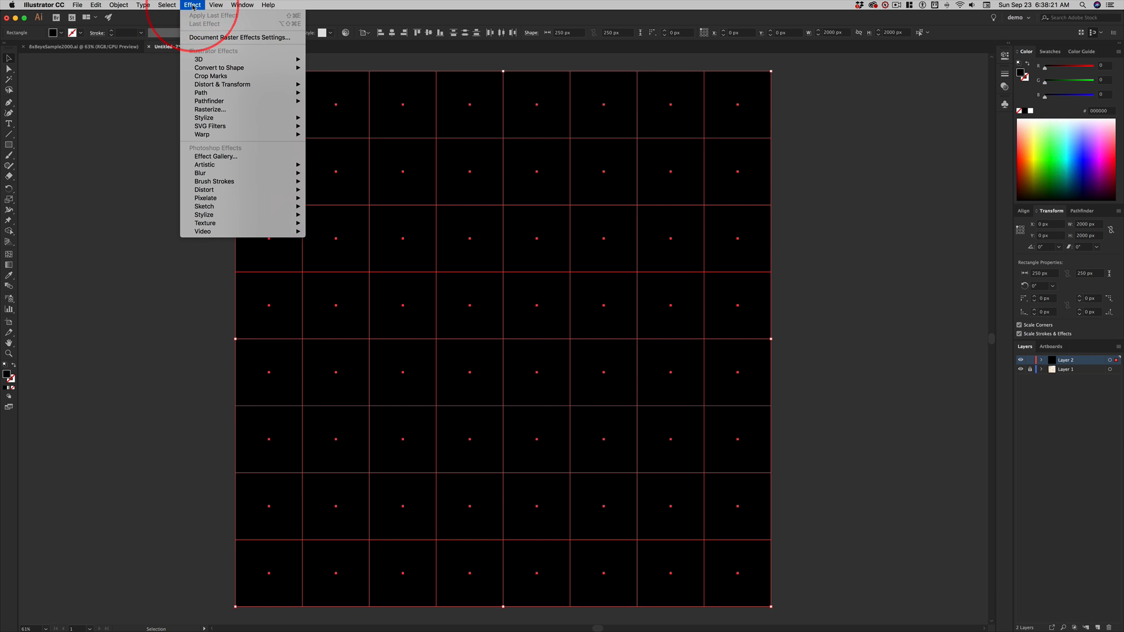
{"action": "mouse_move", "coordinate": [209, 69]}
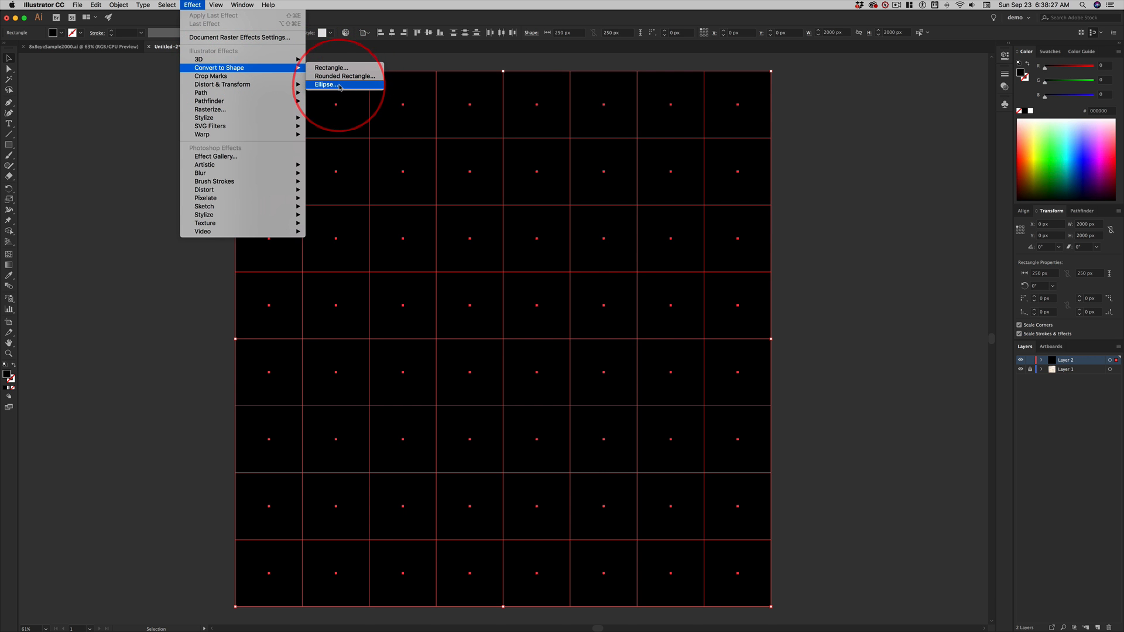
{"action": "left_click", "coordinate": [326, 85]}
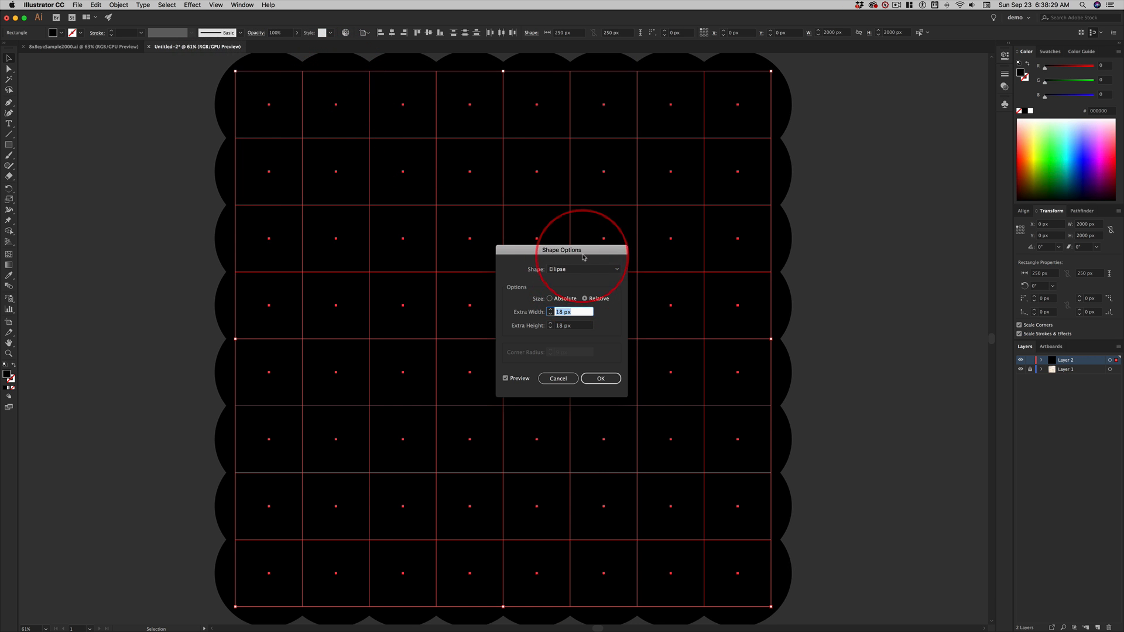
{"action": "left_click_drag", "start_coordinate": [584, 258], "coordinate": [402, 191]}
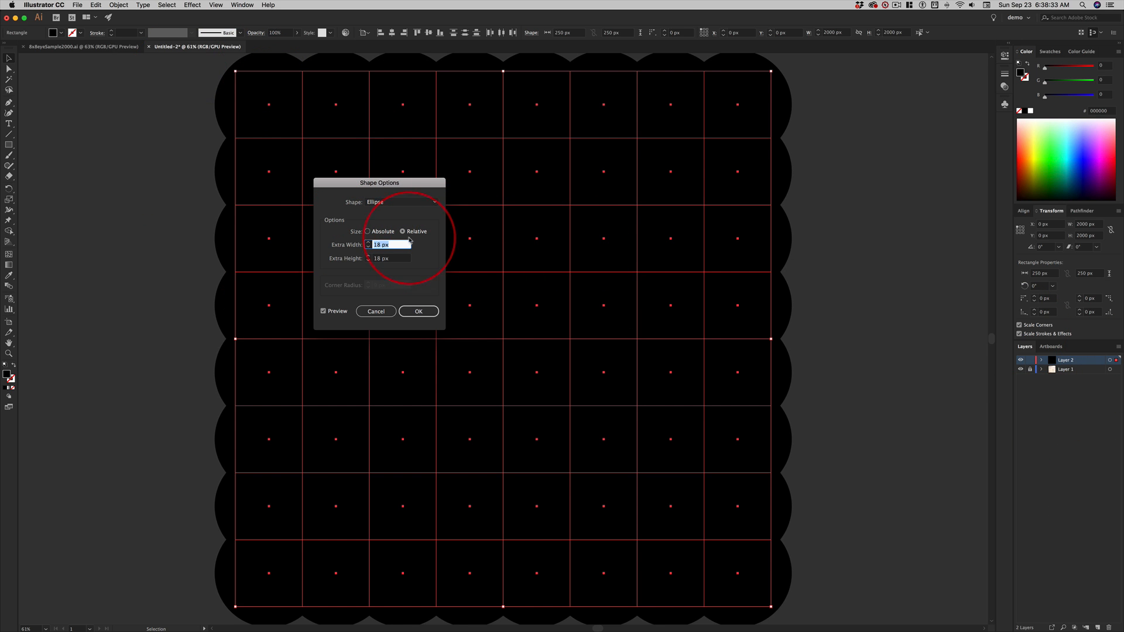
{"action": "left_click", "coordinate": [367, 232]}
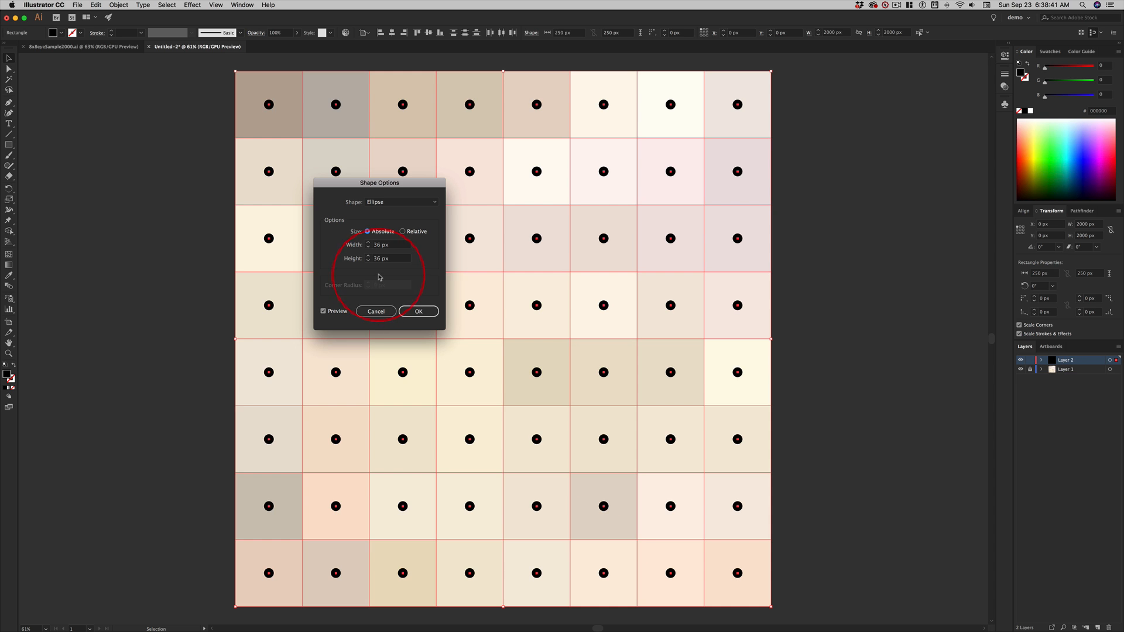
Set the ellipse effect's width and height to 200 px and apply it to the squares
{"action": "left_click", "coordinate": [379, 246]}
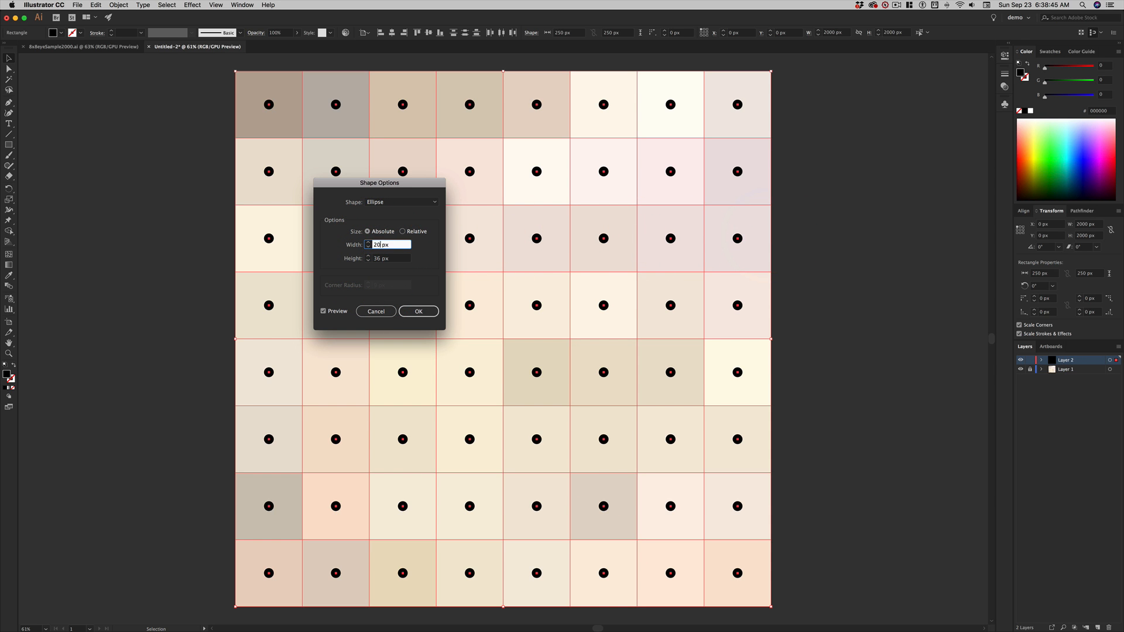
{"action": "key", "text": "Tab"}
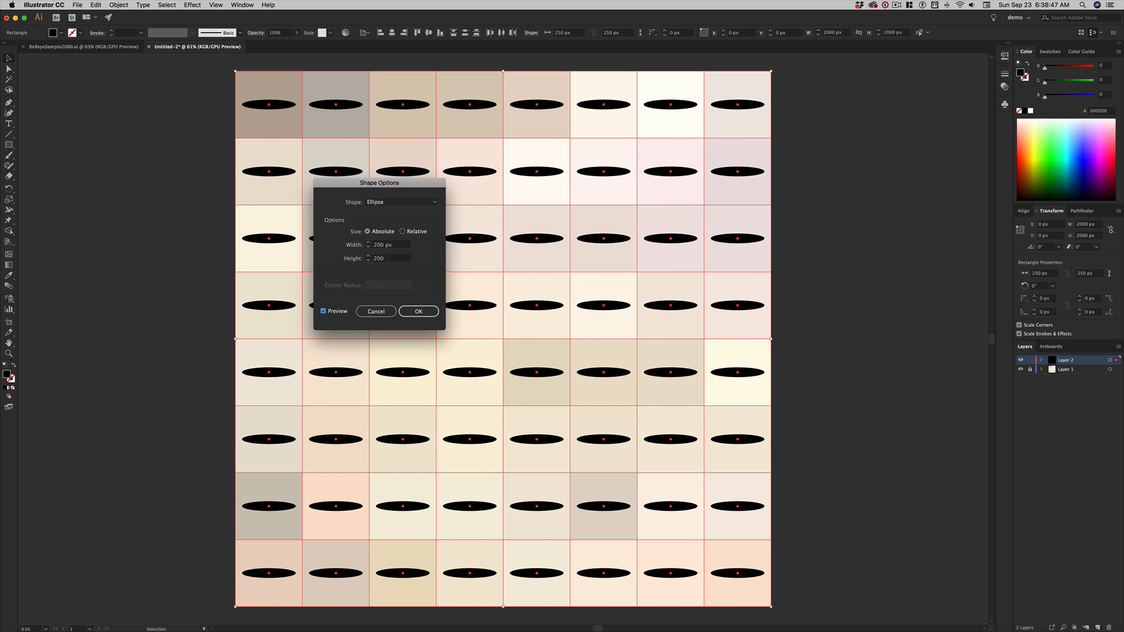
{"action": "key", "text": "Tab"}
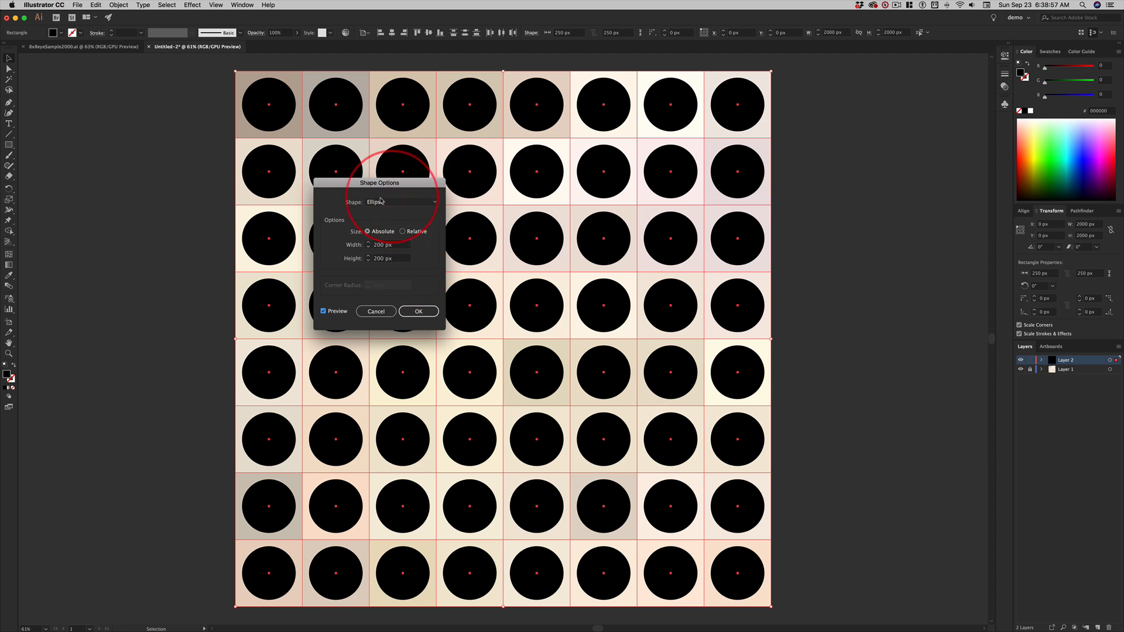
{"action": "left_click", "coordinate": [324, 312]}
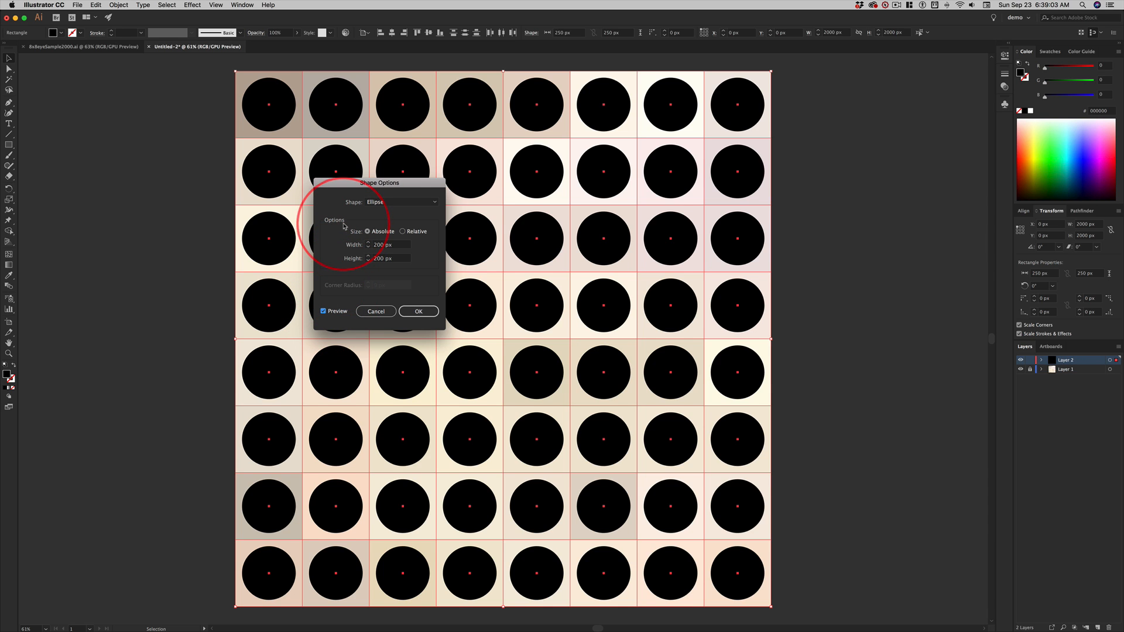
{"action": "left_click", "coordinate": [421, 313]}
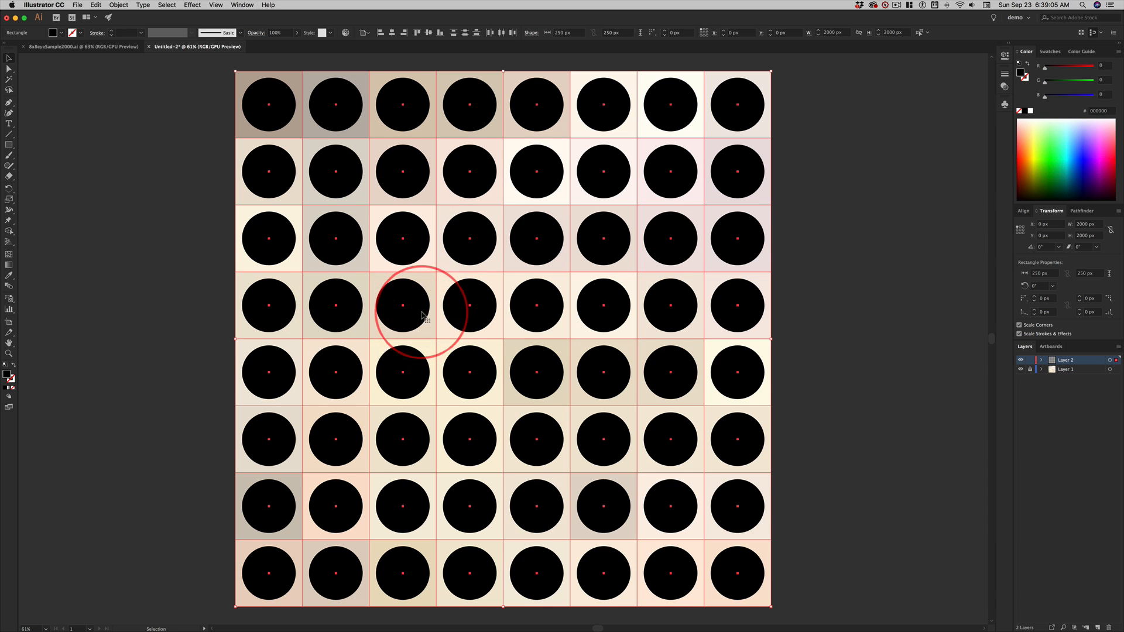
Select only the first circle in the top row to inspect its underlying path, and clear the selection
{"action": "left_click", "coordinate": [963, 348]}
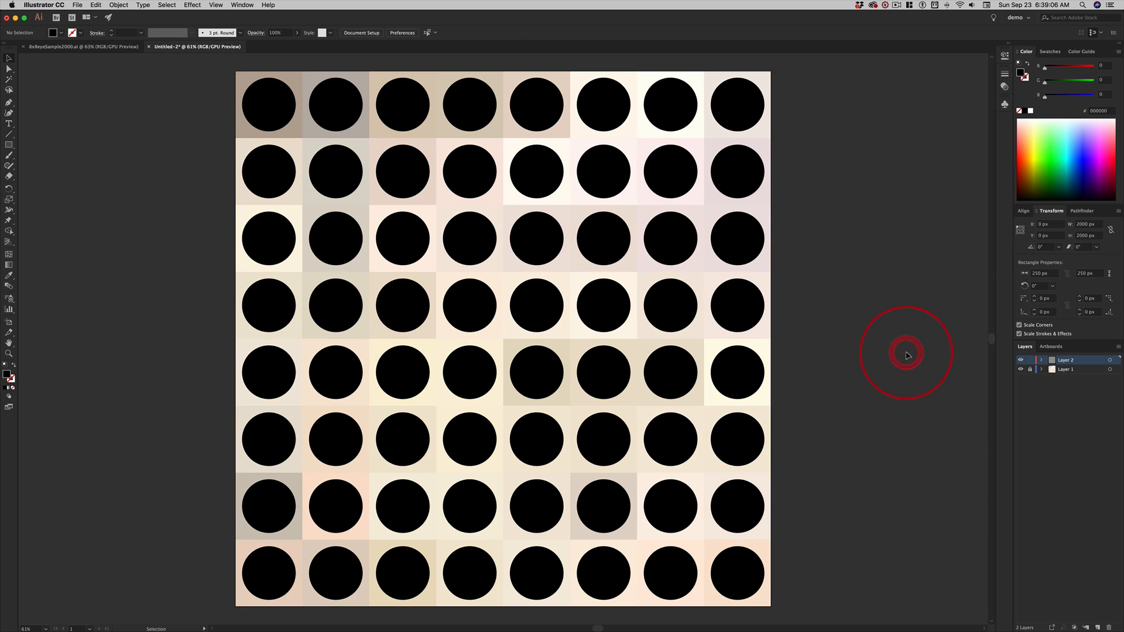
{"action": "left_click", "coordinate": [267, 105]}
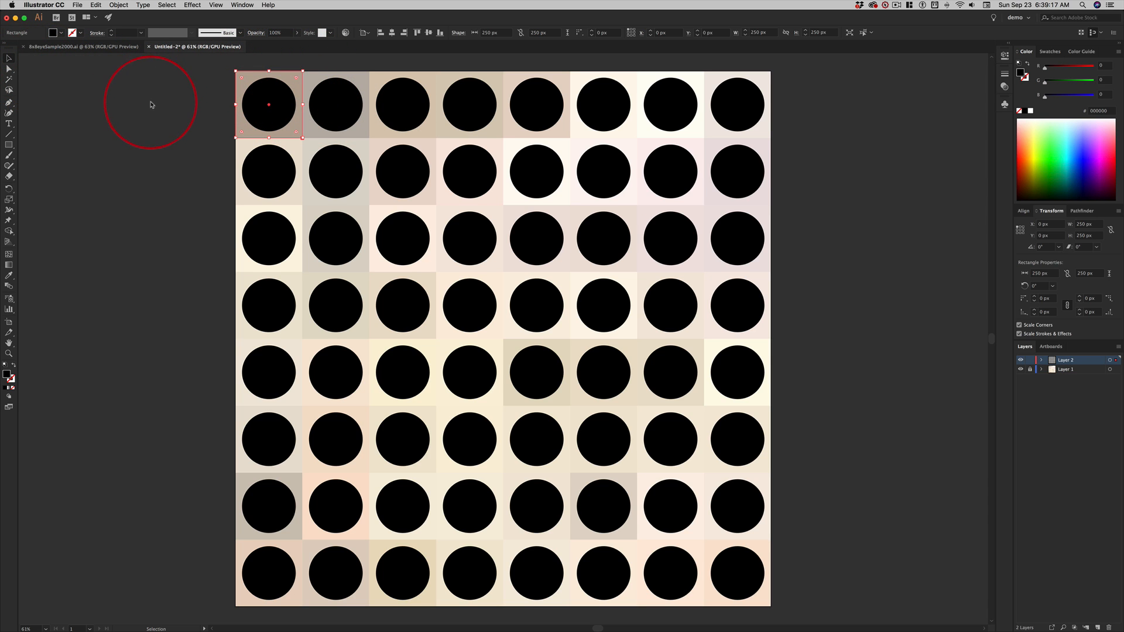
{"action": "left_click", "coordinate": [151, 104]}
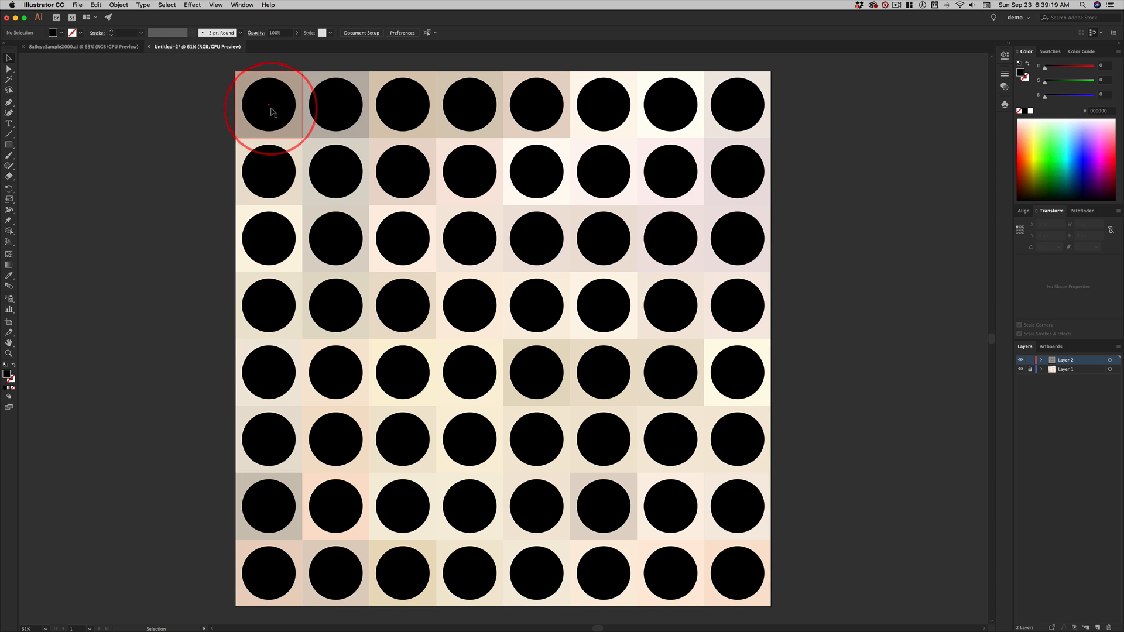